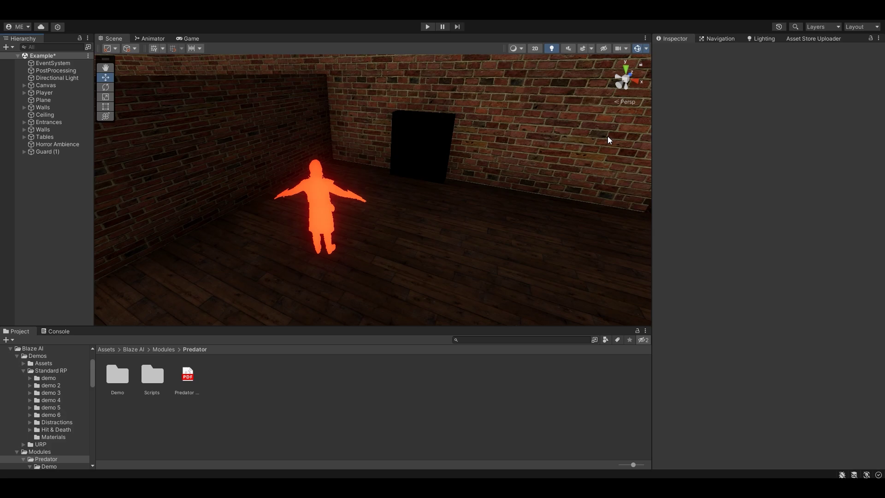
Create an empty game object in the scene and add the Predator Director component to it
right_click(50, 169)
left_click(74, 293)
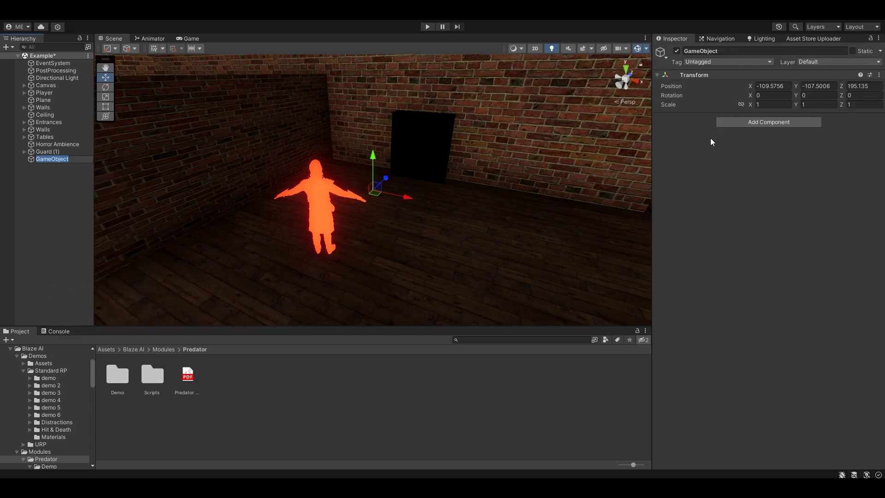
left_click(756, 123)
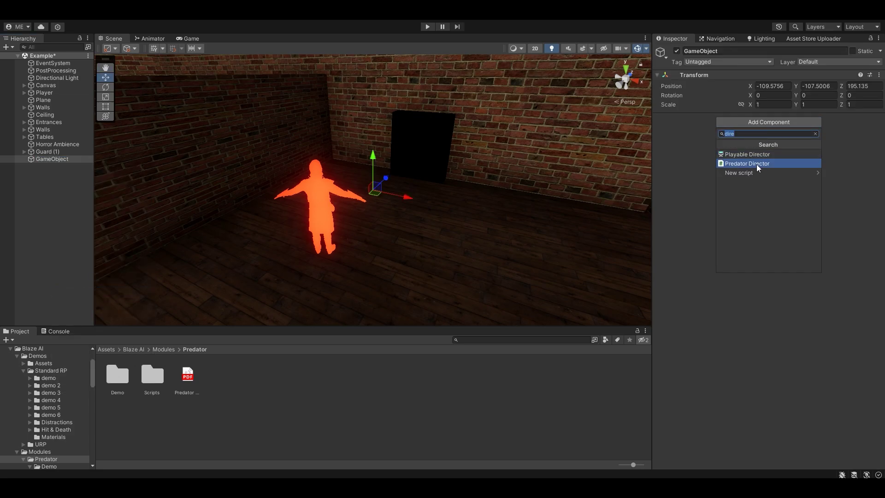
type("preda")
left_click(769, 164)
left_click(737, 118)
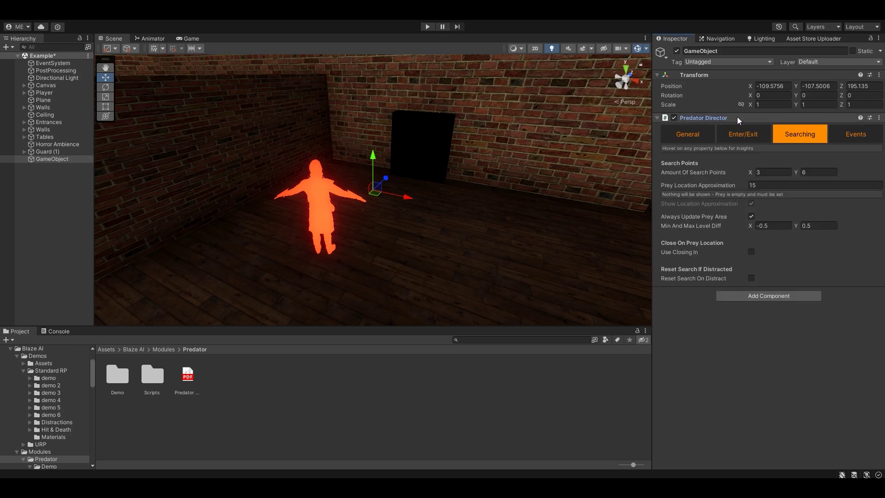
In the Predator Director's general settings, assign Player as the prey and set the predator call time to X 15, Y 15
left_click(696, 139)
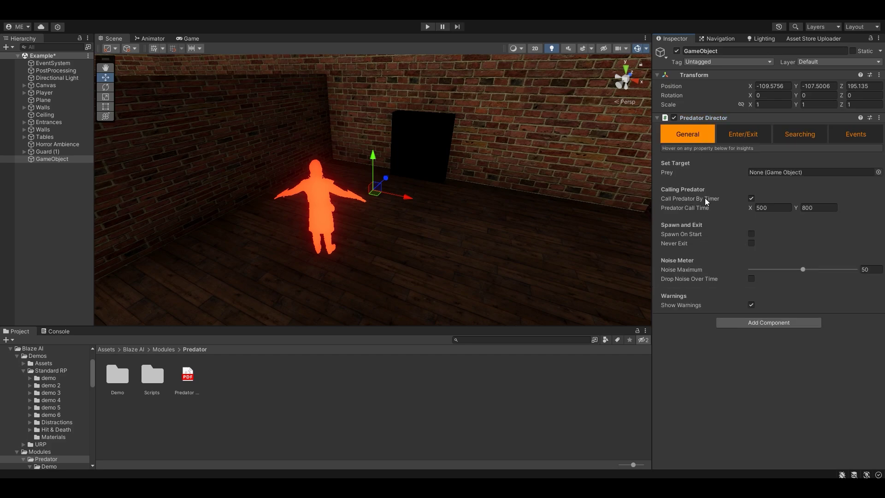
left_click_drag(59, 93, 784, 173)
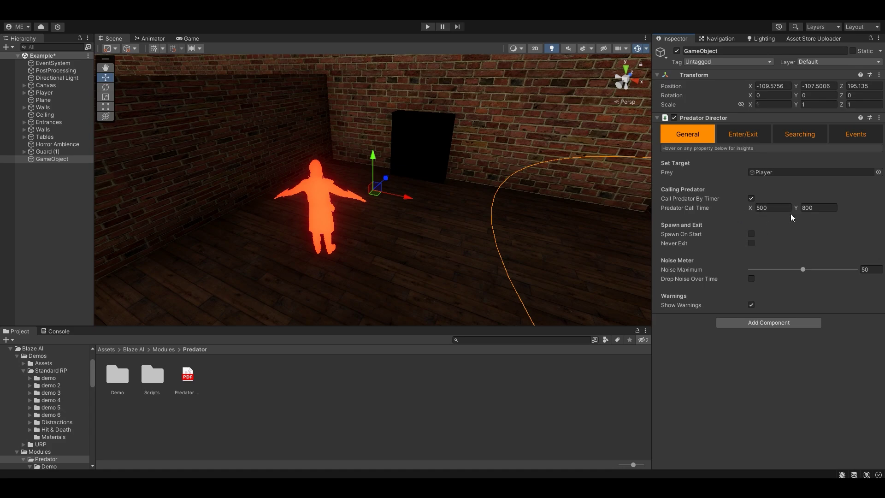
left_click(811, 210)
left_click(751, 233)
left_click(728, 366)
type("15")
key("Tab")
type("15")
left_click(694, 372)
Add a first element to the Entry And Exit Points list and enable both Entry Point and Exit Point for it
left_click(759, 132)
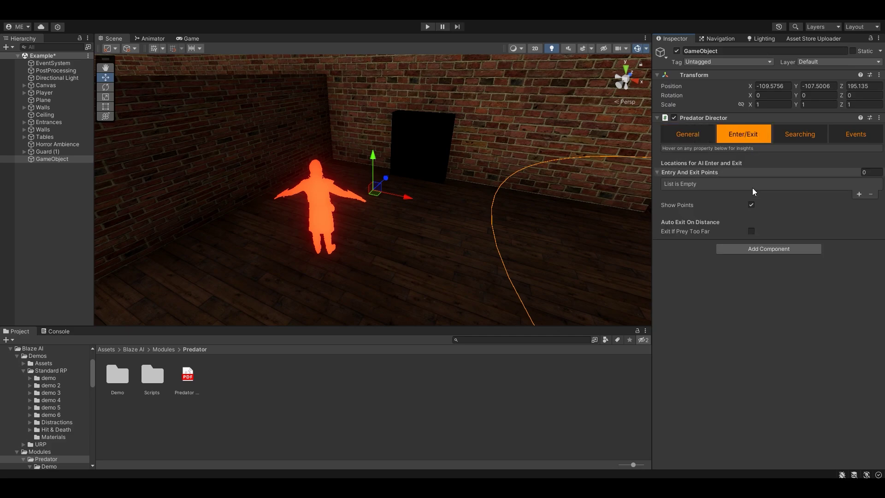
left_click(858, 194)
left_click(700, 184)
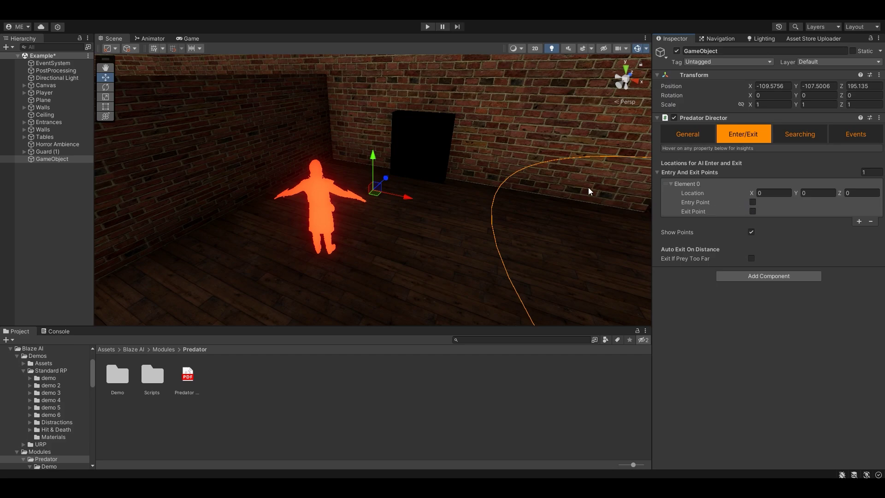
left_click(752, 211)
left_click(750, 192)
type("5.2")
Move the first entry and exit point into the dark doorway near the guard, at about X -16.9, Z 8.3
right_click_drag(509, 197, 545, 186)
left_click_drag(492, 206, 452, 202)
left_click_drag(506, 198, 225, 255)
right_click_drag(383, 246, 432, 248)
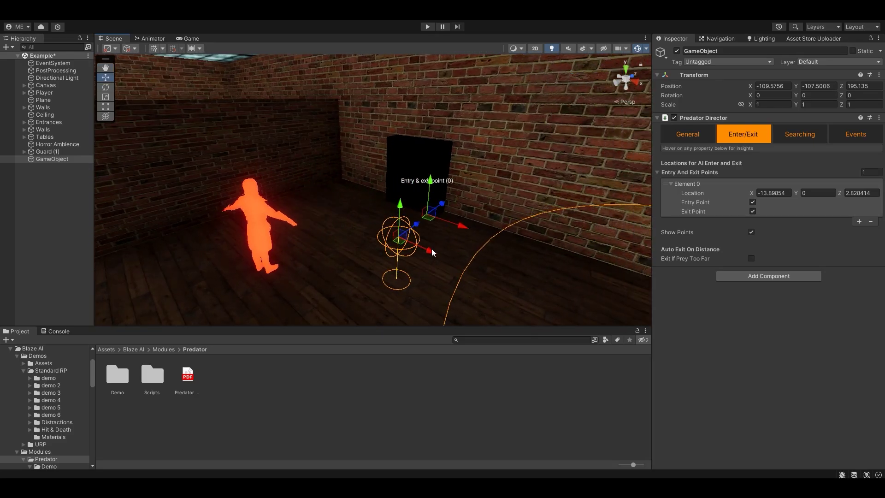
left_click_drag(432, 248, 422, 181)
right_click_drag(433, 181, 517, 180)
scroll(493, 189, "up", 6)
right_click_drag(413, 212, 325, 202)
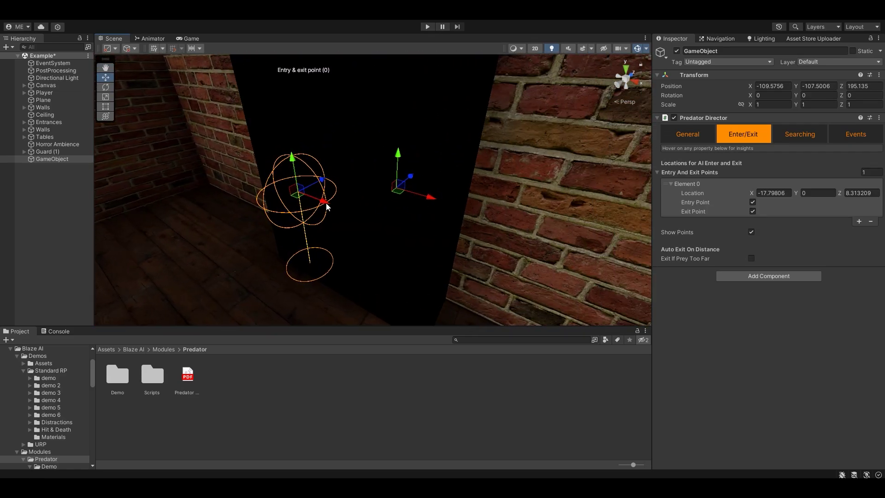
left_click_drag(326, 203, 361, 219)
right_click_drag(405, 241, 406, 172)
scroll(406, 173, "up", 3)
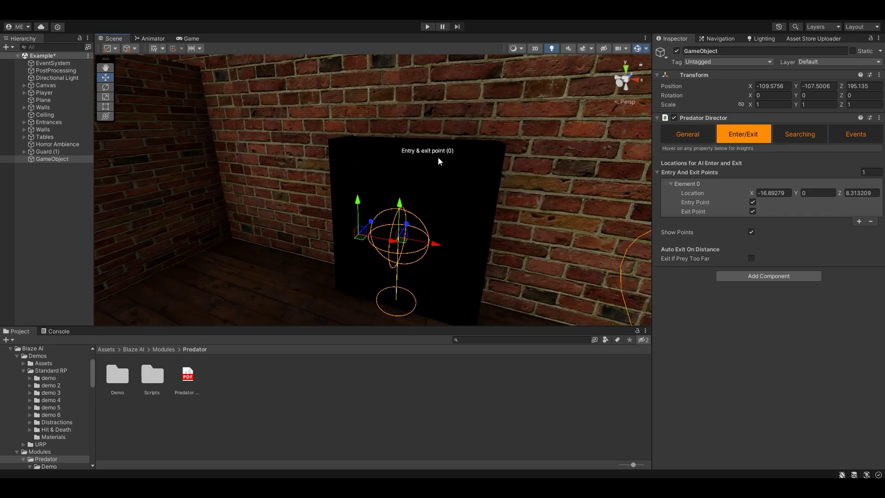
Switch the first point's Exit Point and Entry Point options off and back on
left_click(753, 212)
left_click(752, 202)
left_click(752, 211)
left_click(753, 202)
Add a second element to the Entry And Exit Points list
right_click_drag(435, 179, 812, 222)
scroll(516, 262, "down", 5)
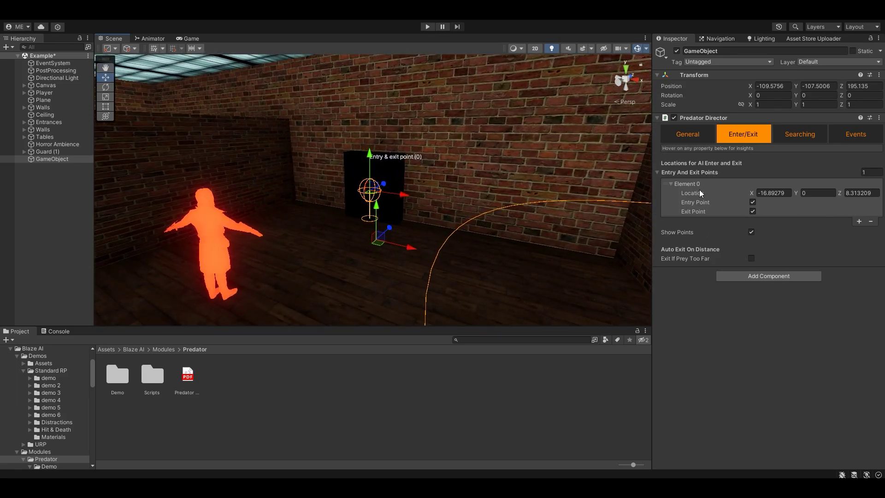
left_click(859, 221)
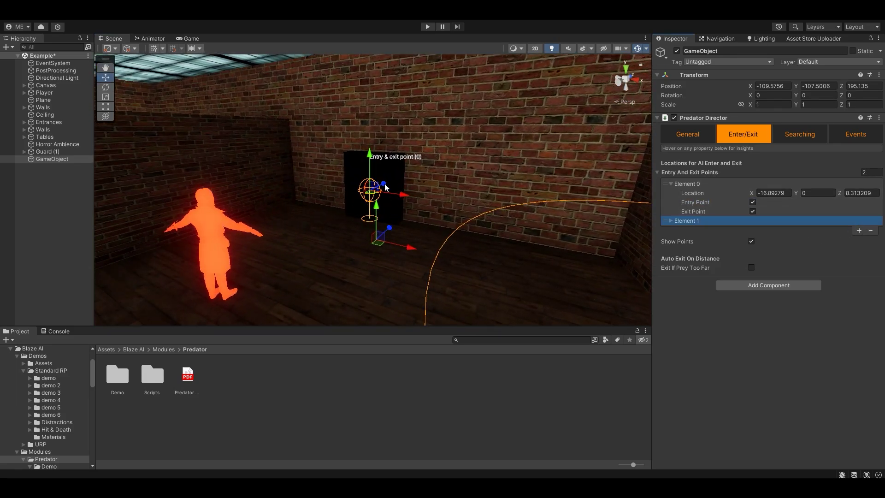
Move the second entry and exit point into the other dark doorway beyond the tables and collapse the first point's settings
left_click_drag(381, 188, 186, 270)
right_click_drag(285, 235, 138, 233)
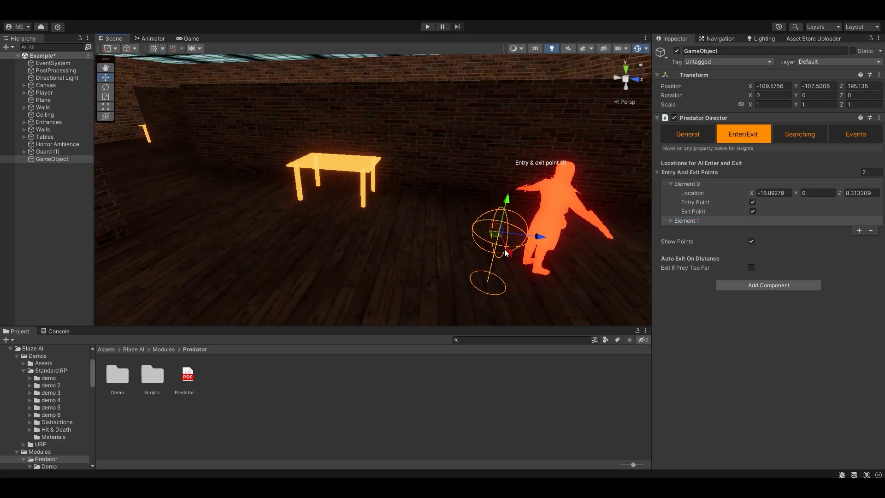
left_click_drag(542, 237, 129, 179)
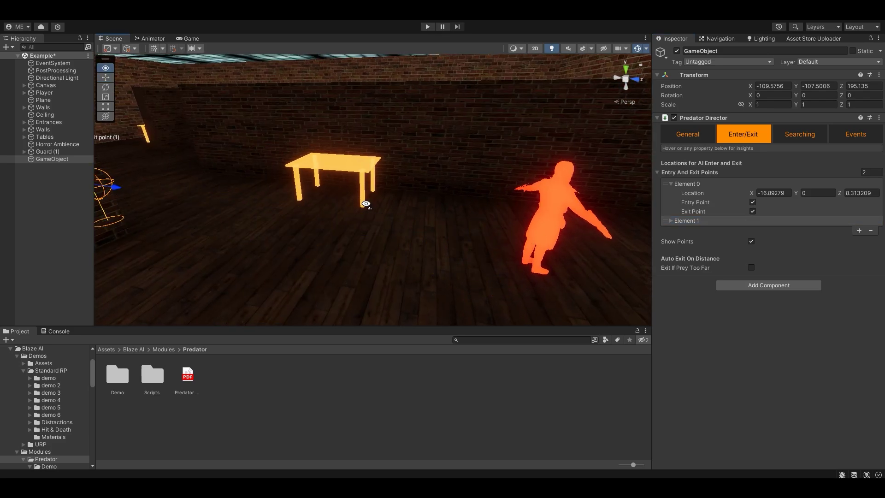
right_click_drag(365, 203, 346, 247)
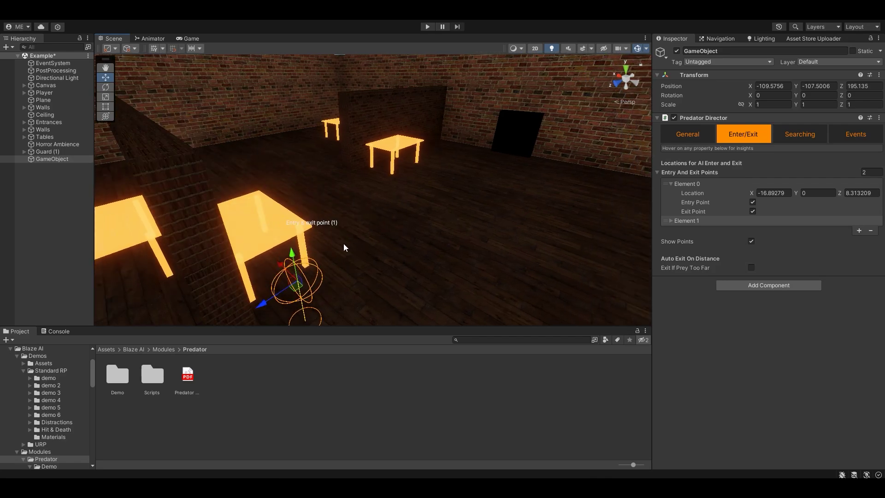
left_click_drag(266, 305, 529, 181)
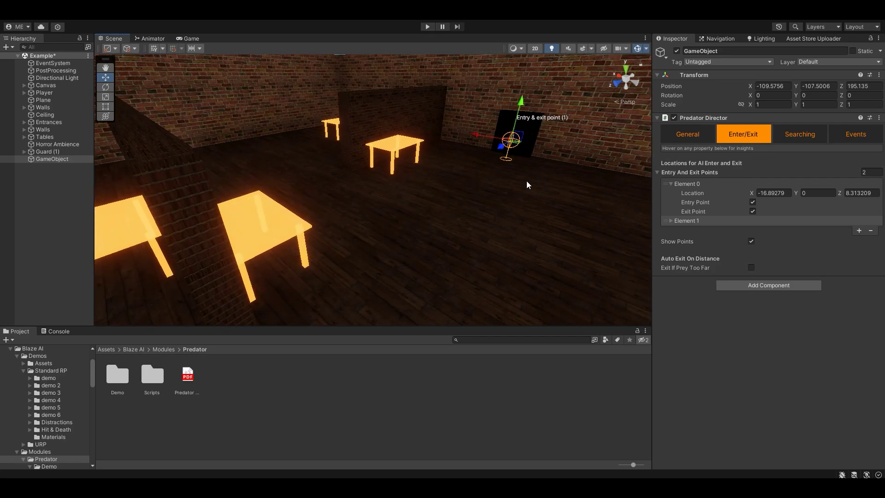
right_click_drag(529, 181, 389, 256)
key("w")
key("s")
left_click_drag(393, 236, 478, 222)
right_click_drag(422, 236, 434, 240)
scroll(434, 240, "down", 5)
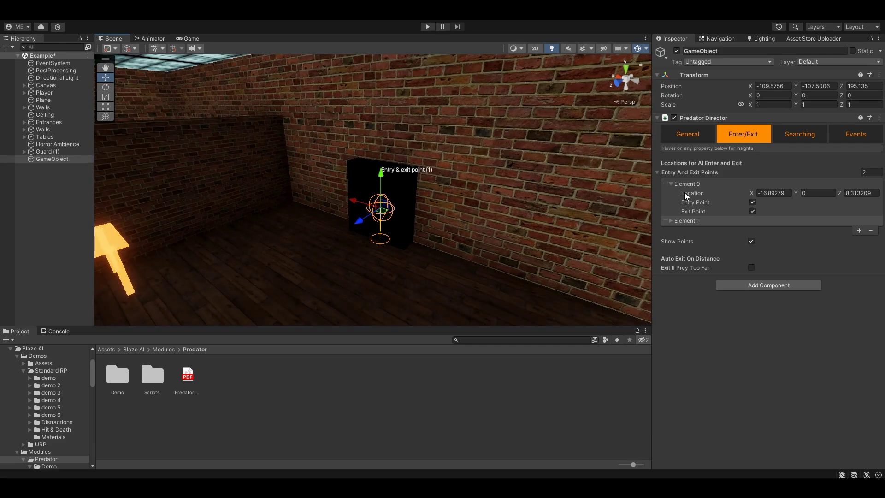
left_click(693, 184)
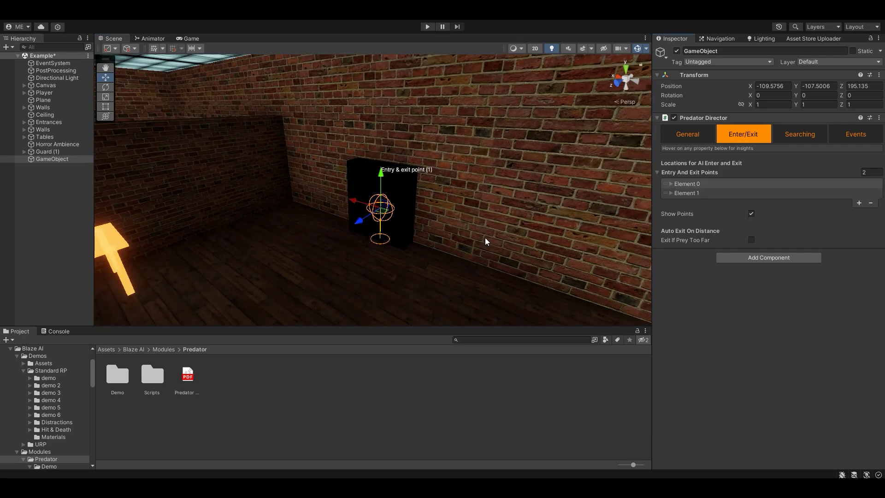
right_click_drag(507, 244, 679, 182)
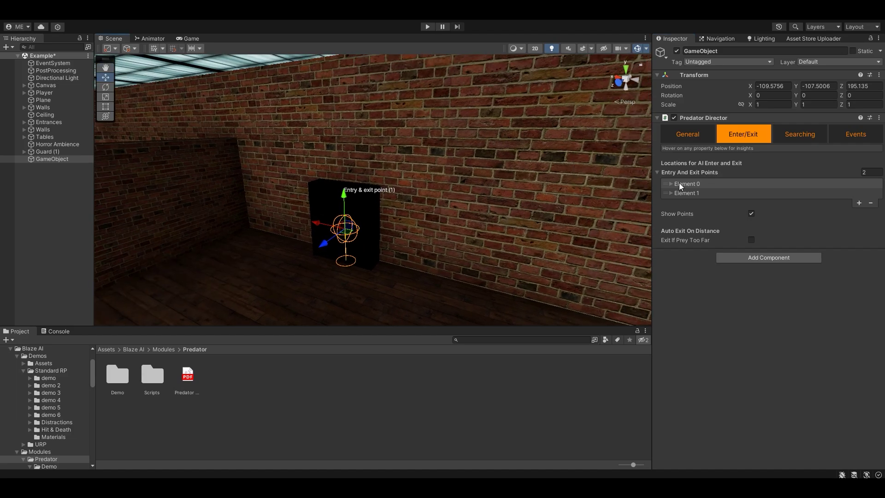
In the Predator Director's searching settings, set the X value of Amount Of Search Points to 6
left_click(798, 133)
right_click_drag(505, 204, 468, 231)
right_click_drag(442, 176, 479, 217)
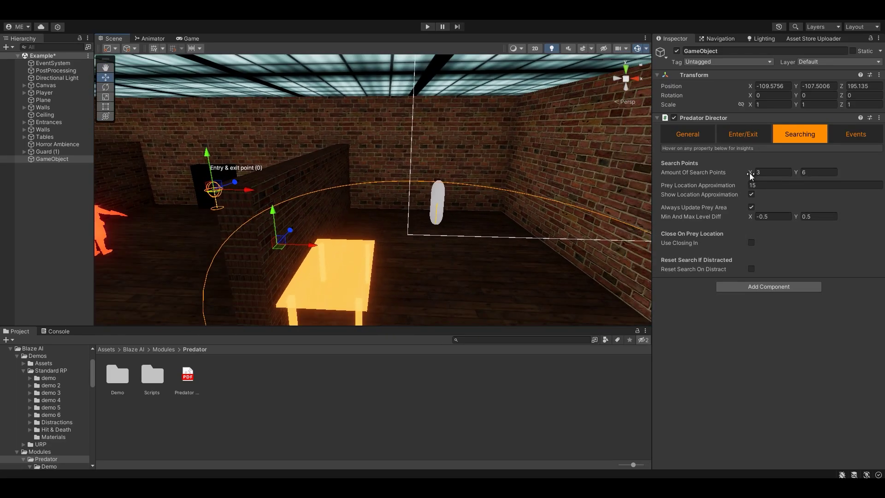
left_click(768, 174)
right_click_drag(442, 220, 461, 253)
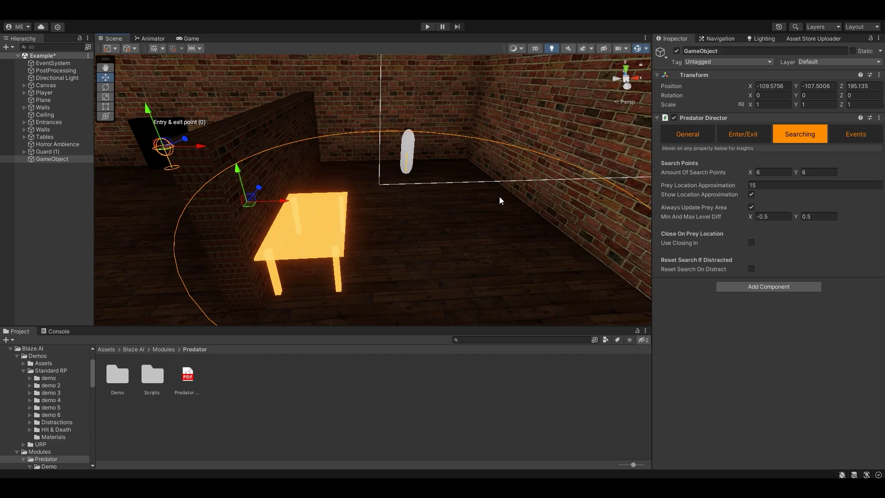
Review the entry/exit, general and searching settings, and examine the search area circle around the player in the scene
left_click(742, 135)
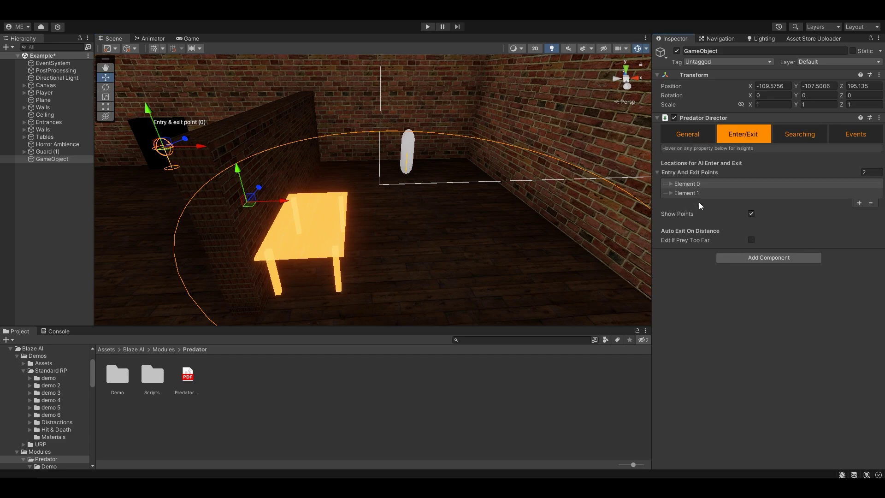
left_click(797, 135)
right_click_drag(516, 236, 490, 224)
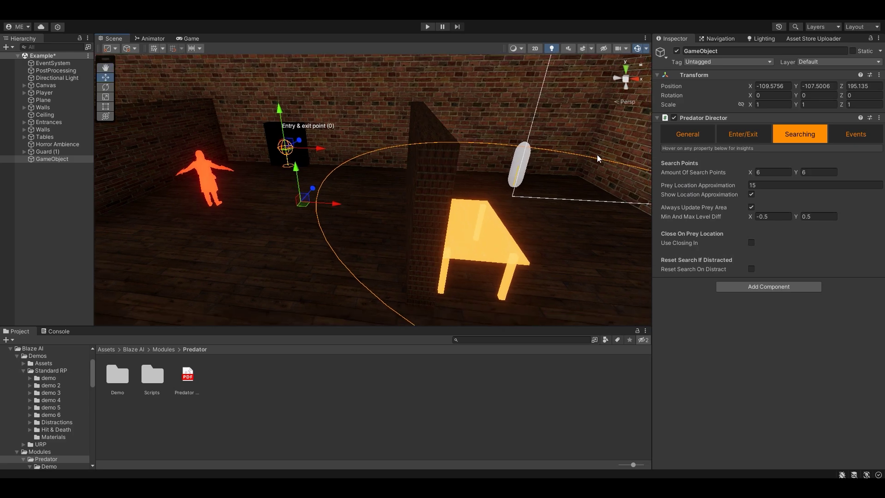
left_click(701, 133)
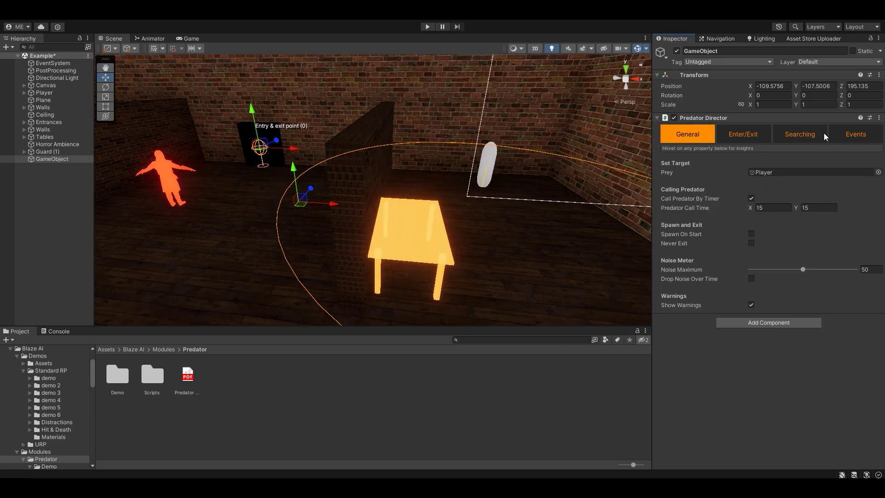
left_click(799, 137)
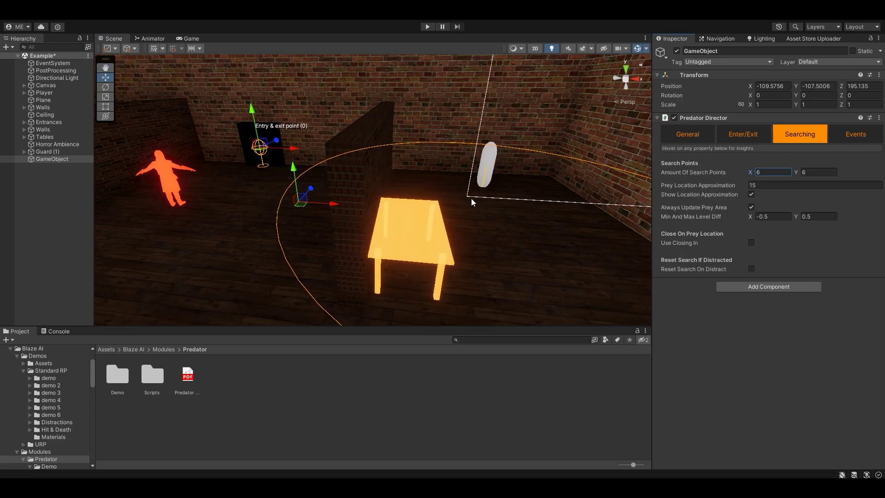
right_click_drag(507, 150, 513, 168)
key("d")
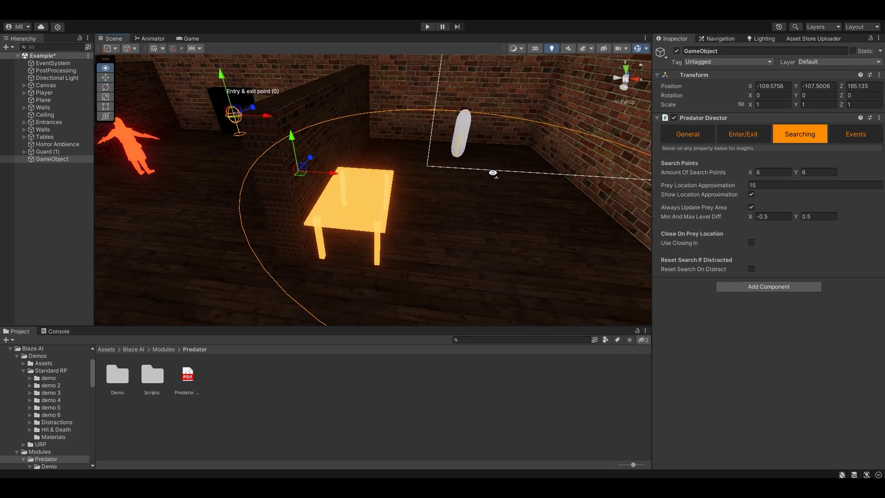
right_click_drag(491, 173, 504, 172)
scroll(521, 181, "down", 3)
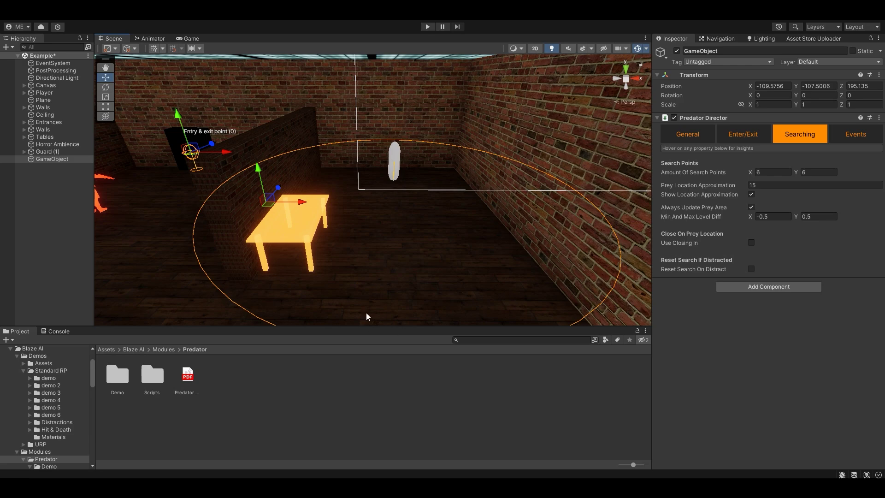
Shrink the Prey Location Approximation around the player to 2.44
left_click_drag(716, 184, 559, 202)
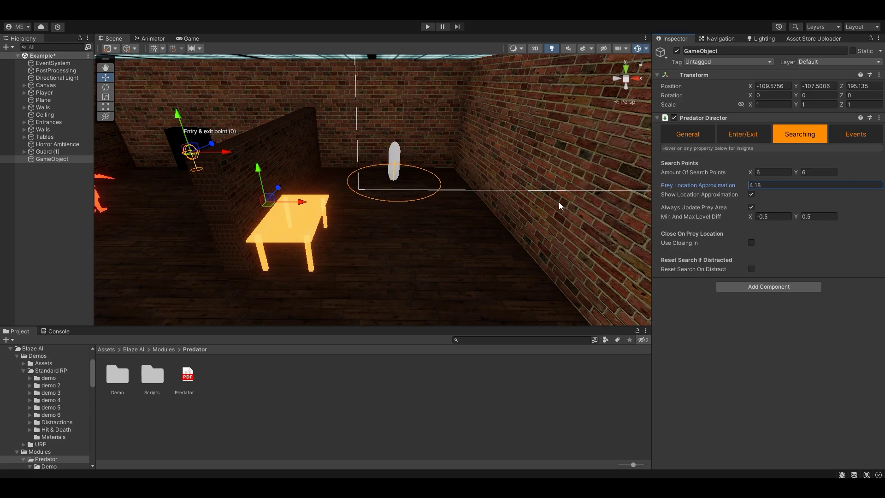
left_click_drag(558, 202, 545, 200)
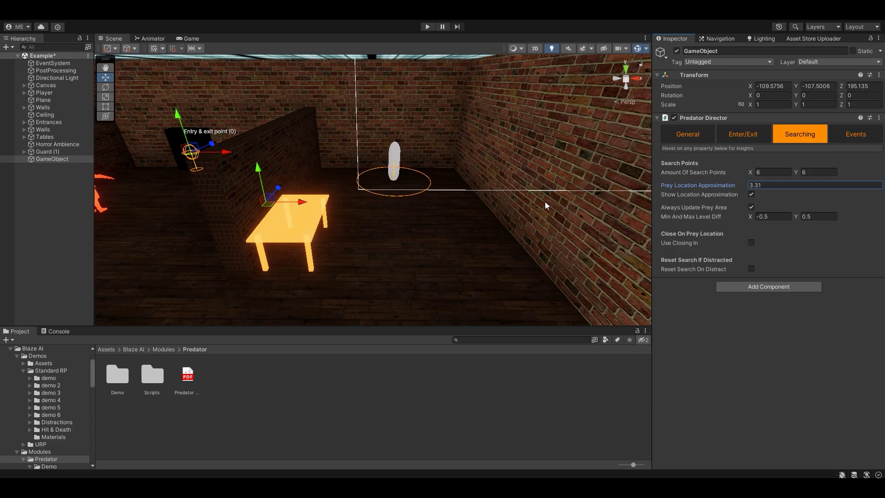
left_click_drag(545, 201, 533, 202)
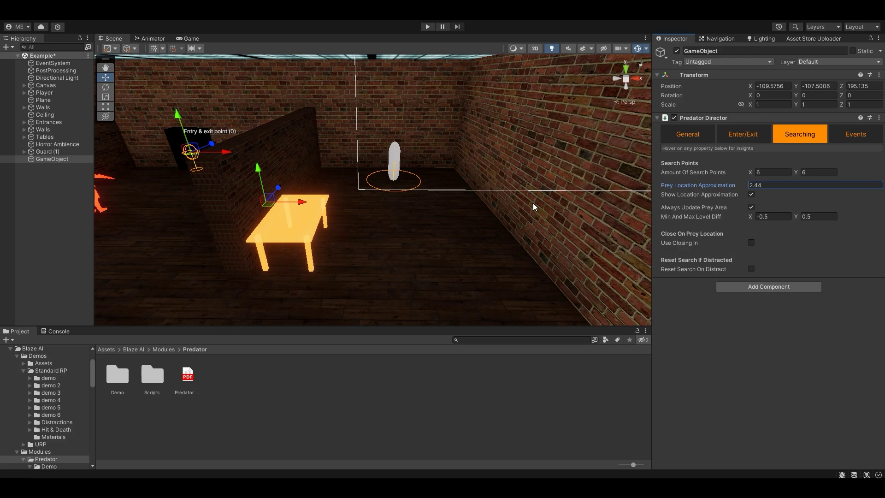
right_click_drag(485, 234, 554, 222)
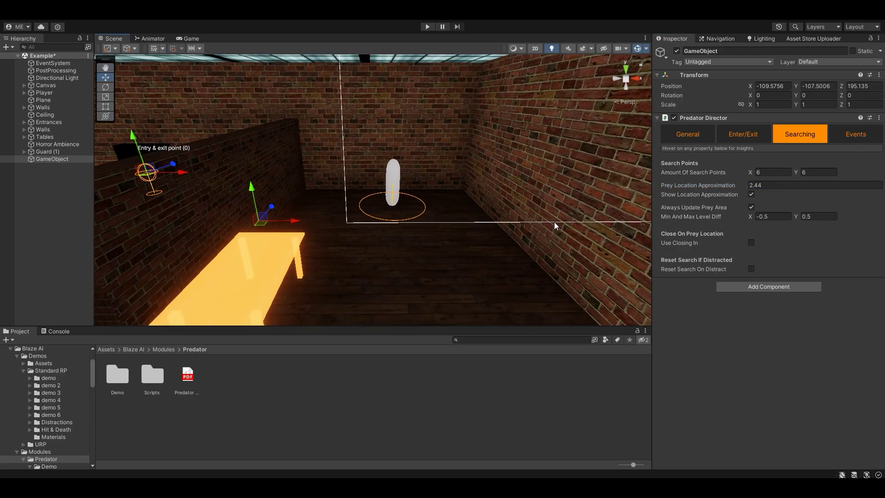
Set the Prey Location Approximation to 0, and enlarge it to about 42
left_click(713, 184)
type("0")
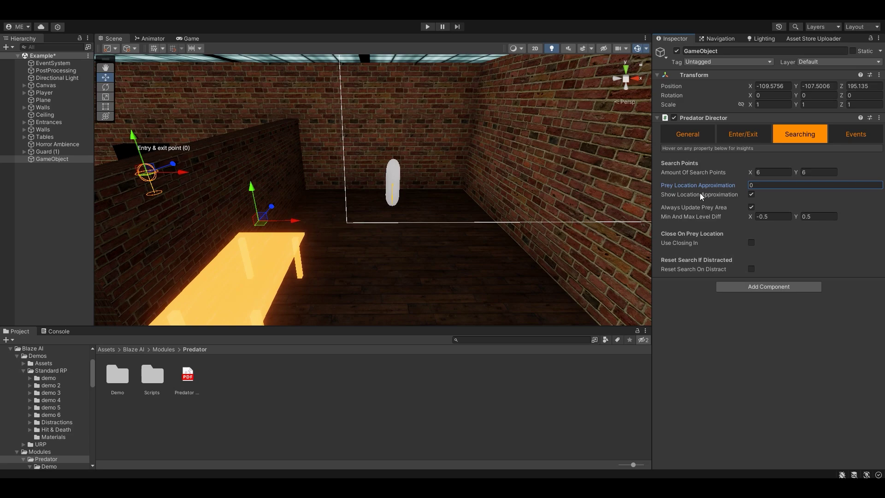
left_click_drag(701, 184, 233, 194)
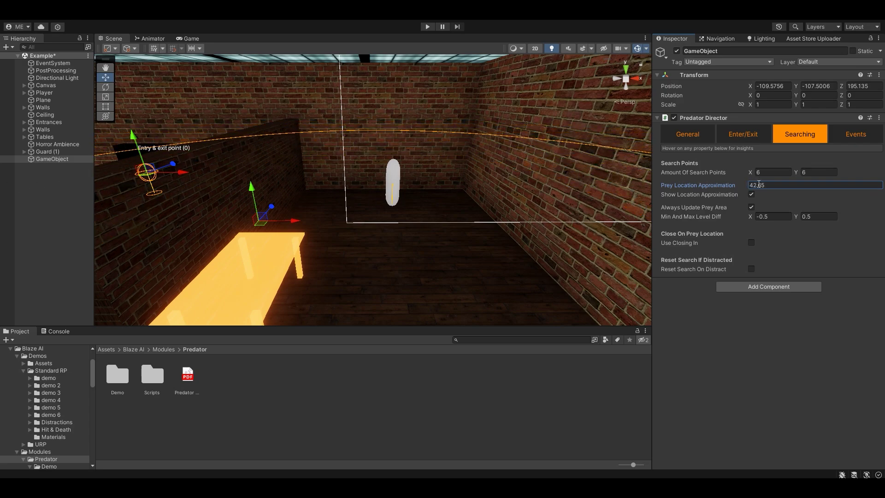
Set the Prey Location Approximation to 15 and collapse the Predator Director component
left_click(758, 185)
type("15")
right_click_drag(406, 230, 415, 213)
key("a")
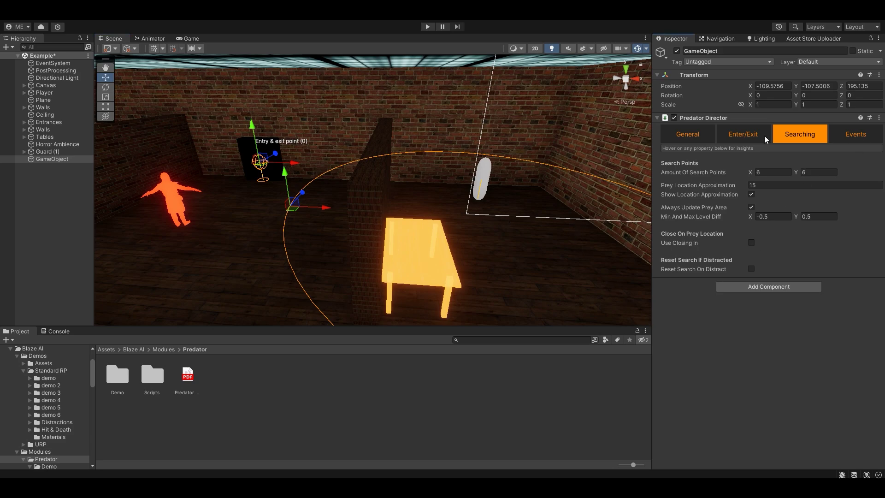
left_click(736, 118)
left_click(736, 117)
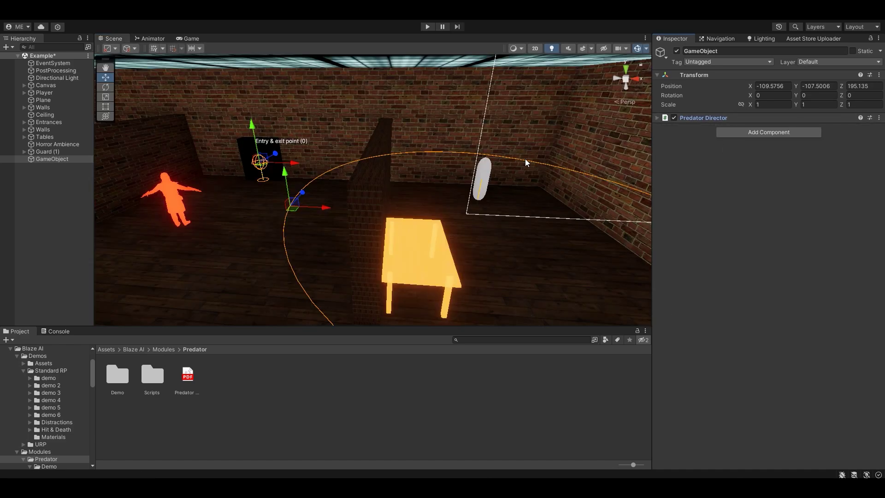
Add a Predator Behaviour component to the Guard (1) object
left_click(51, 151)
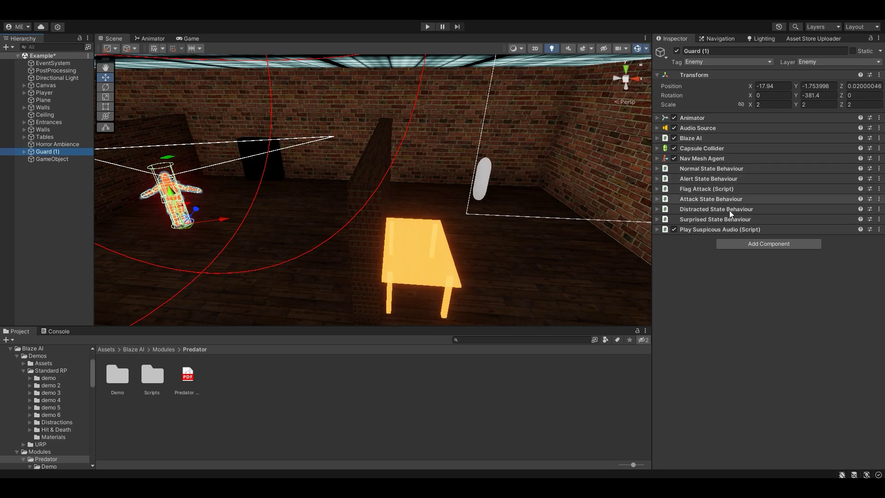
left_click(747, 247)
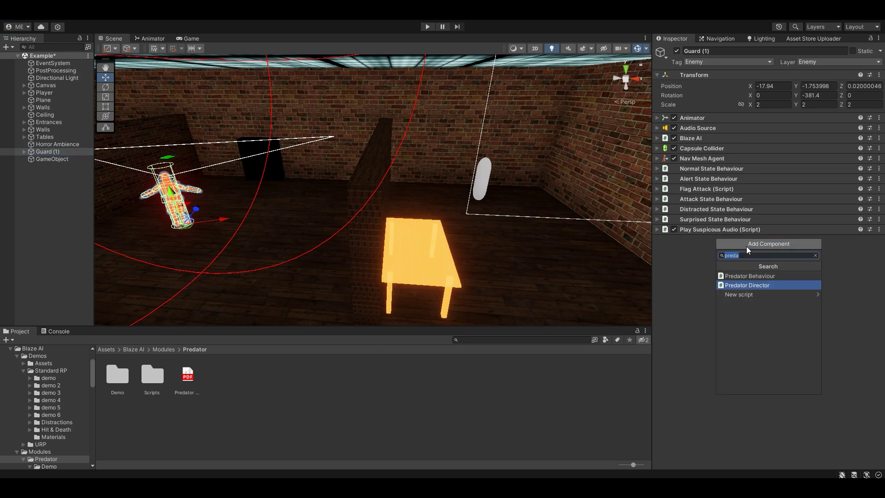
type("beha")
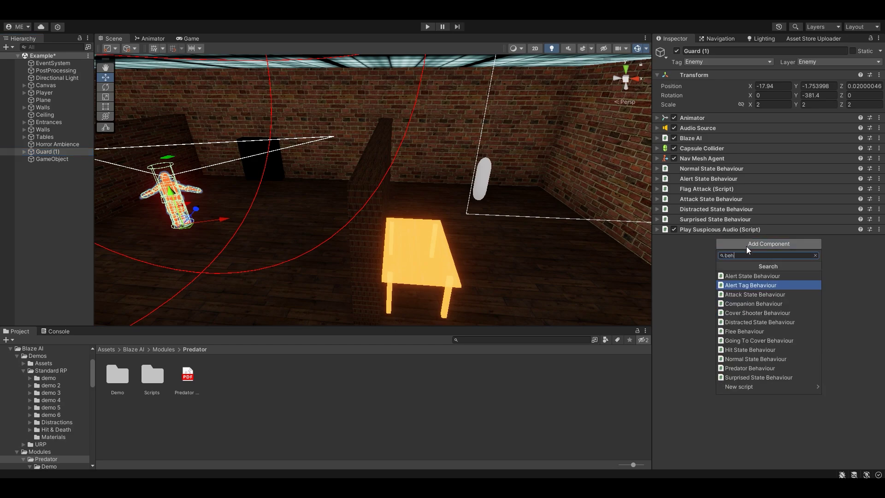
key("BackSpace")
key("BackSpace")
key("BackSpace")
key("BackSpace")
type("predator")
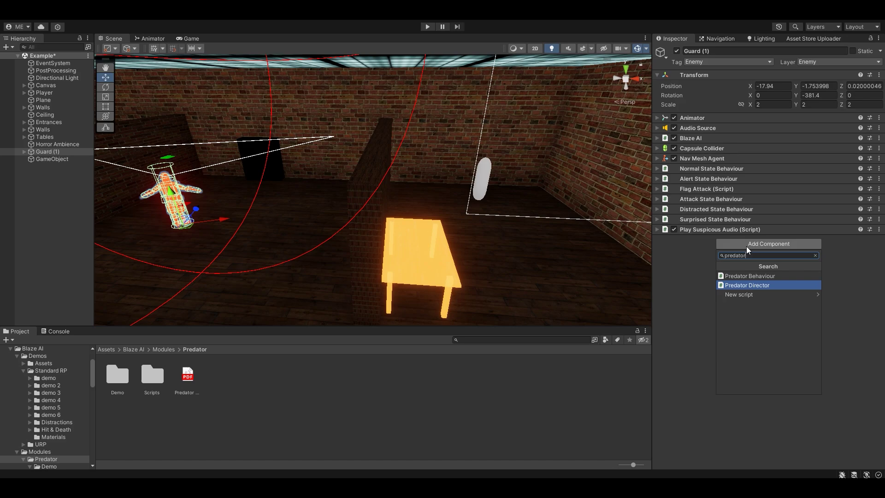
key("Up")
key("Return")
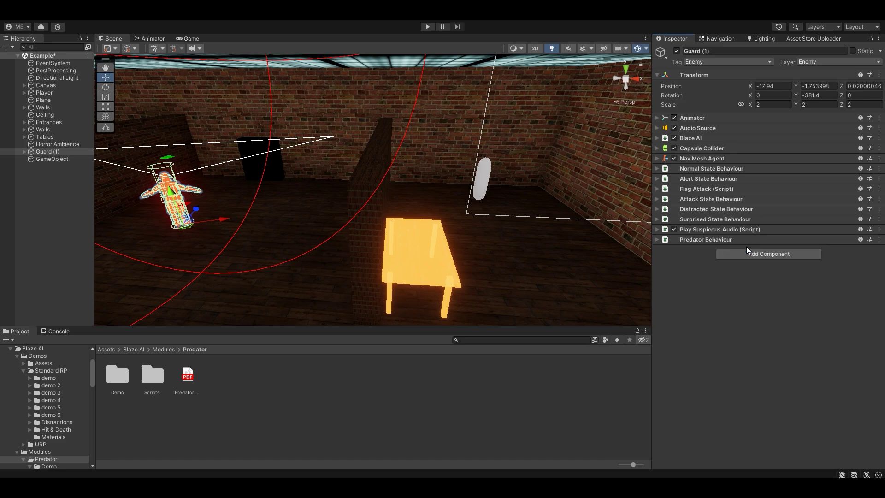
Link the guard's Predator Behaviour to Blaze AI and check the Normal and Alert State behaviours assigned in the Blaze AI component
left_click(750, 239)
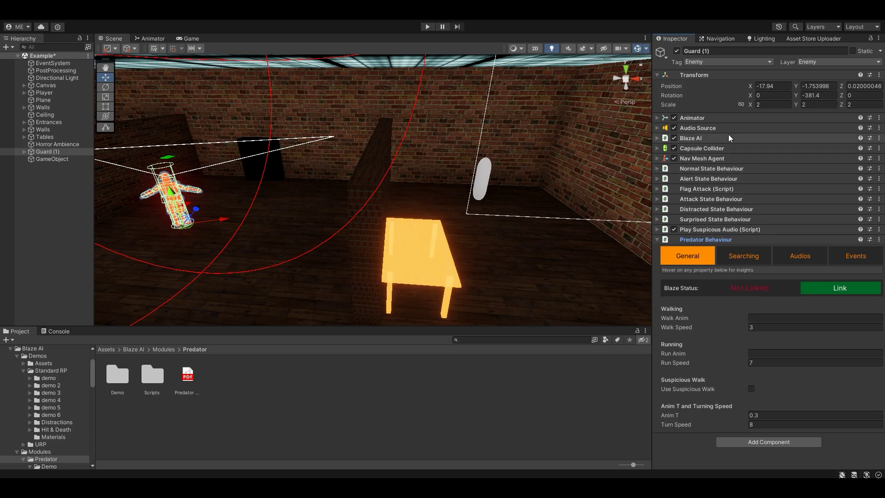
left_click(739, 138)
scroll(695, 214, "down", 6)
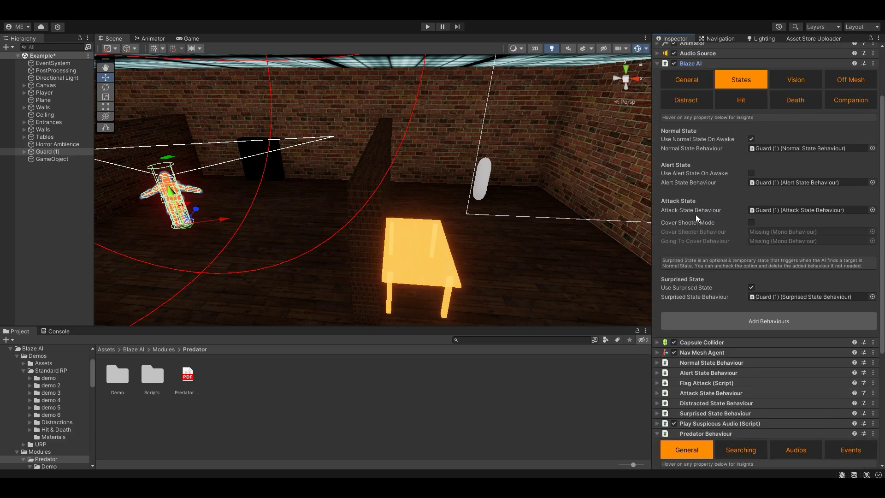
scroll(776, 371, "up", 3)
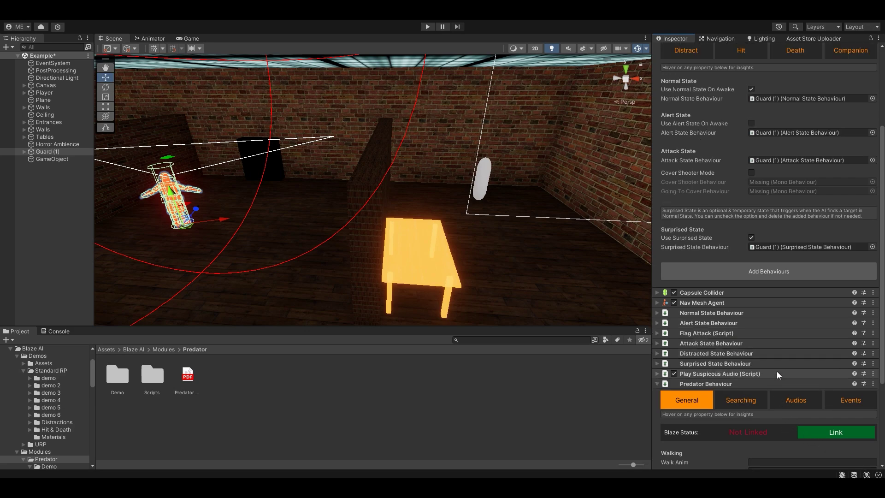
scroll(749, 415, "down", 2)
scroll(735, 412, "up", 4)
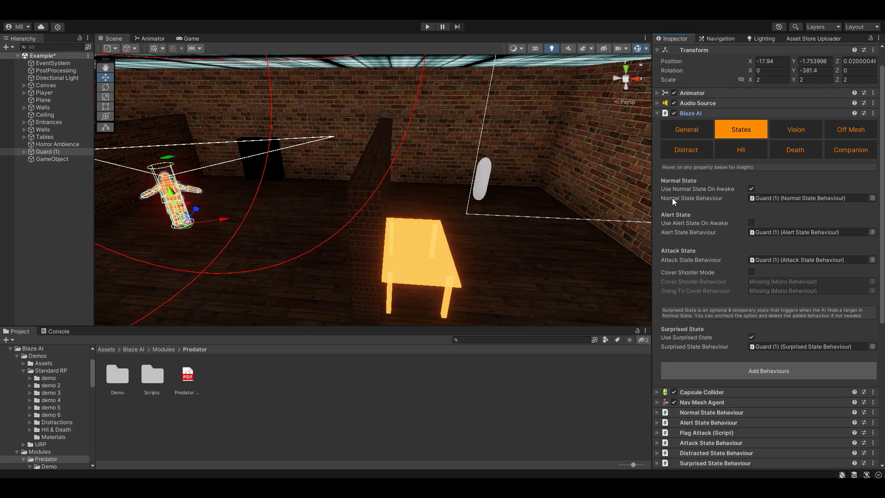
scroll(710, 234, "down", 3)
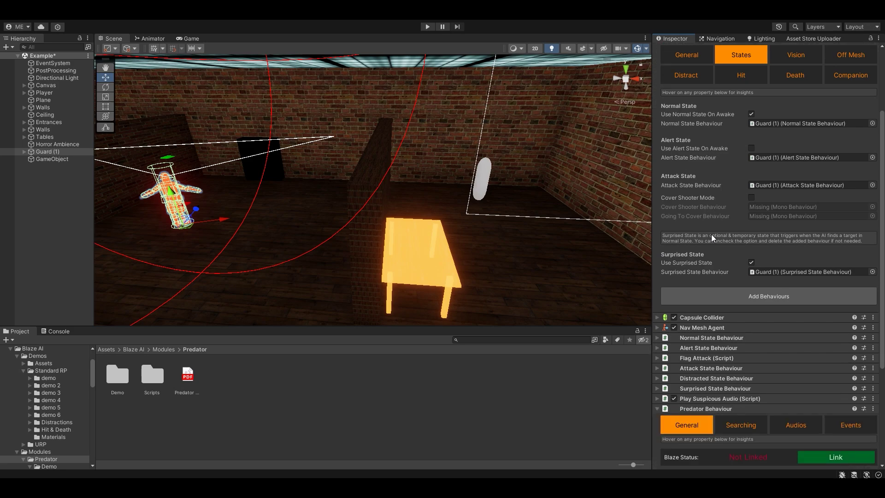
scroll(744, 258, "down", 3)
left_click(843, 383)
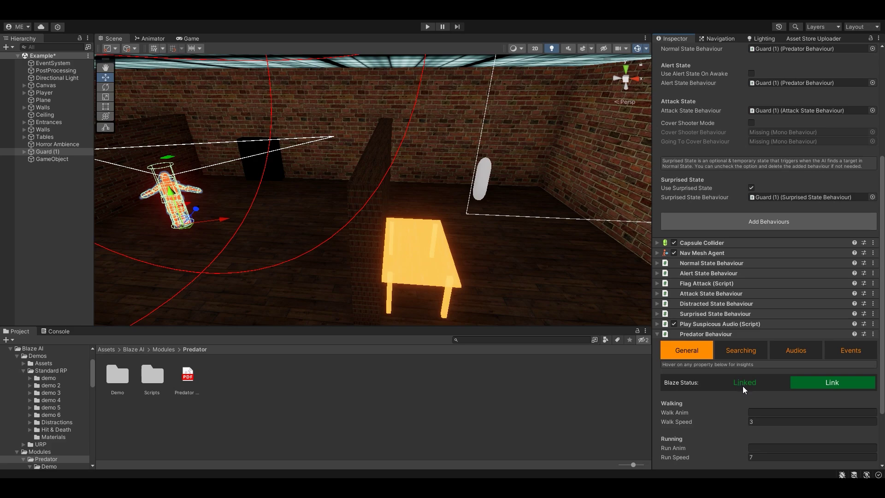
scroll(744, 383, "up", 4)
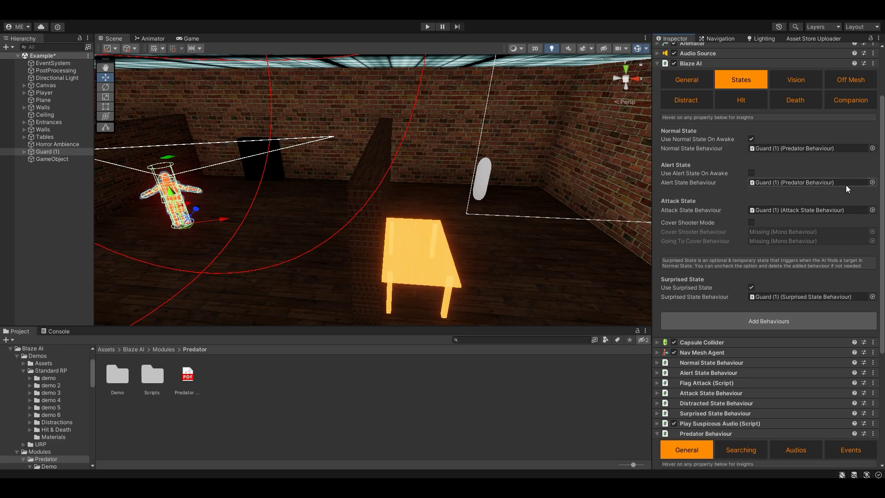
left_click(748, 62)
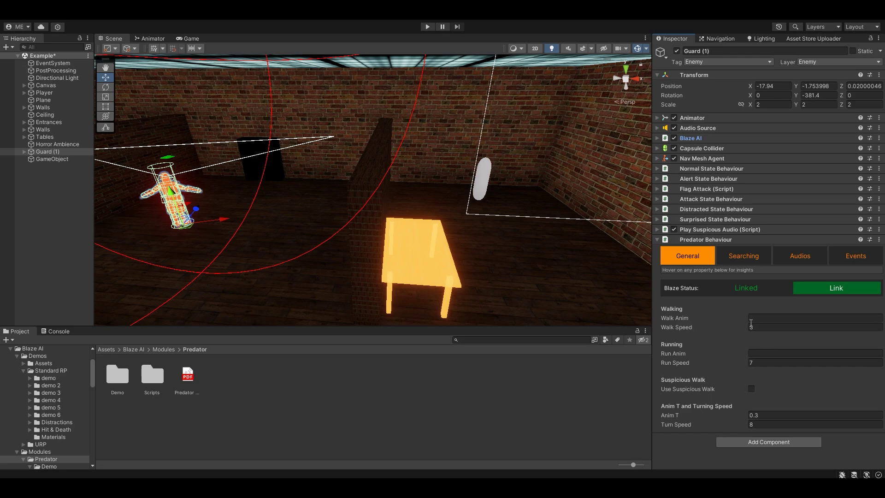
Set the Predator Behaviour's Walk Anim to Walking and its Run Anim to Fight Run
left_click(761, 318)
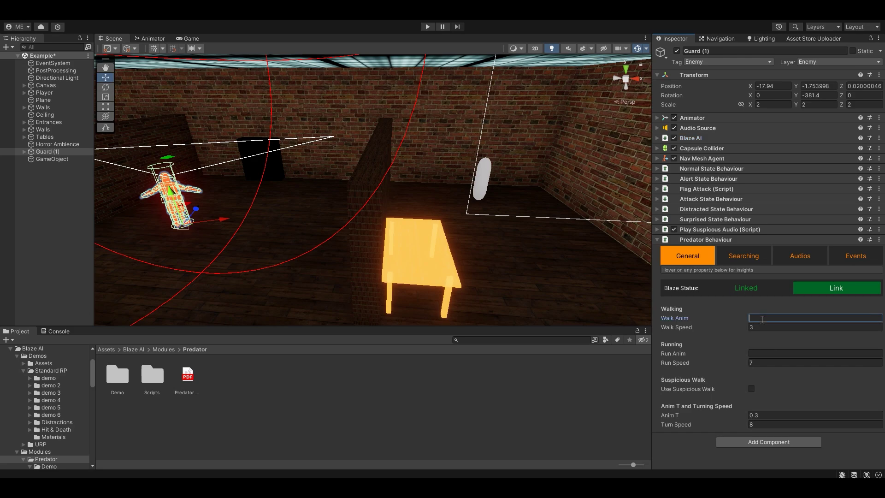
type("Walking")
left_click(769, 353)
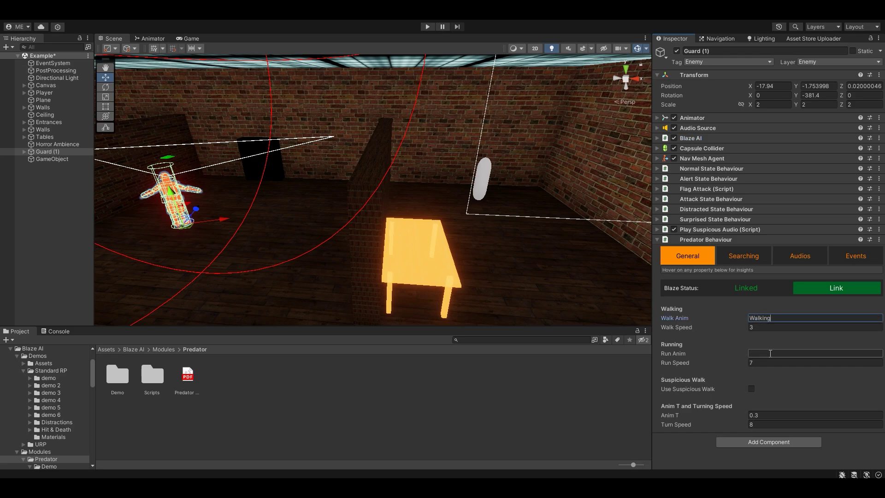
type("Fight Run")
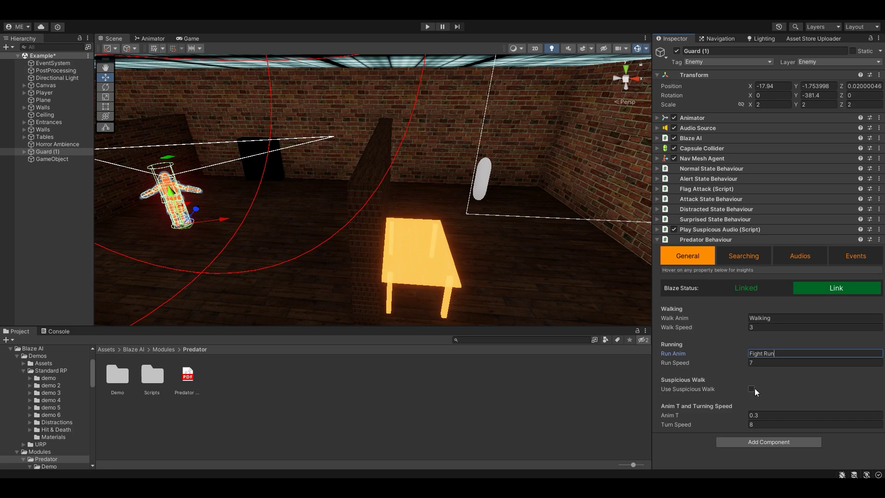
Enable Use Suspicious Walk with the Alert Walk animation and set Suspicious Walk If Distance to 5
left_click(751, 388)
scroll(710, 379, "down", 1)
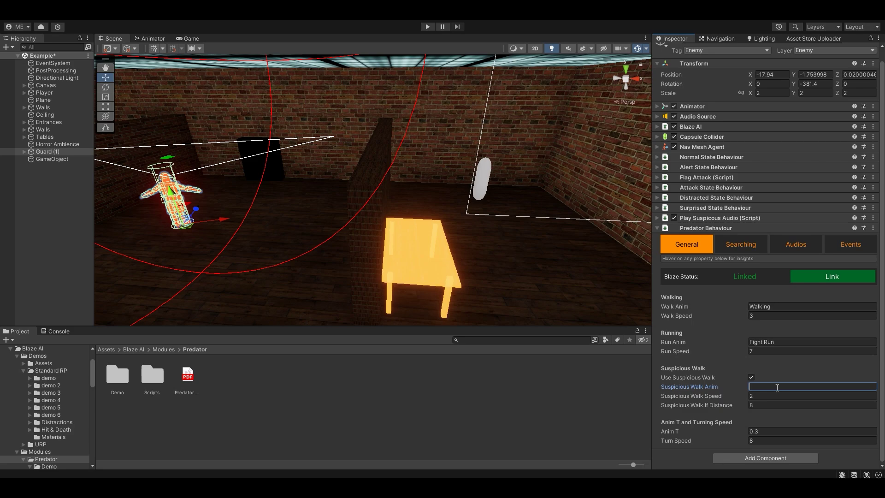
type("Alert Walk")
left_click(762, 405)
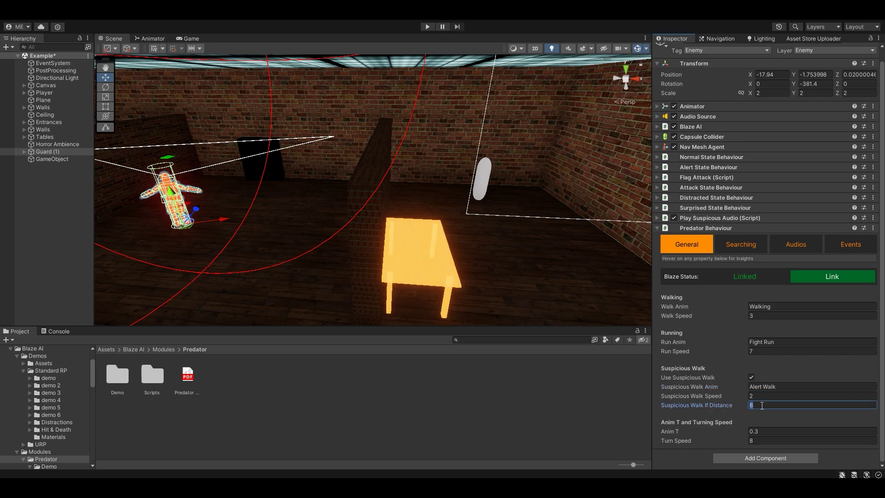
type("5")
Add two Search Anims to the Predator Behaviour's searching settings: Idle and Looking Around
left_click(738, 248)
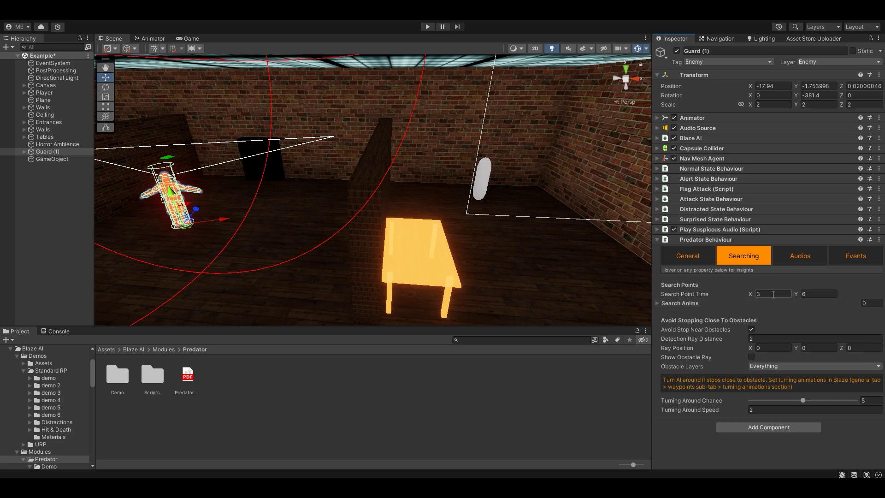
left_click(687, 303)
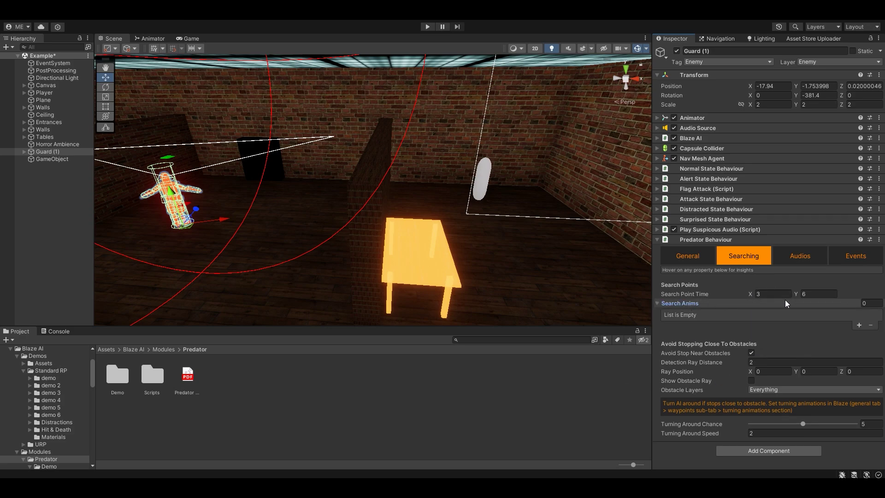
left_click(859, 325)
left_click(818, 315)
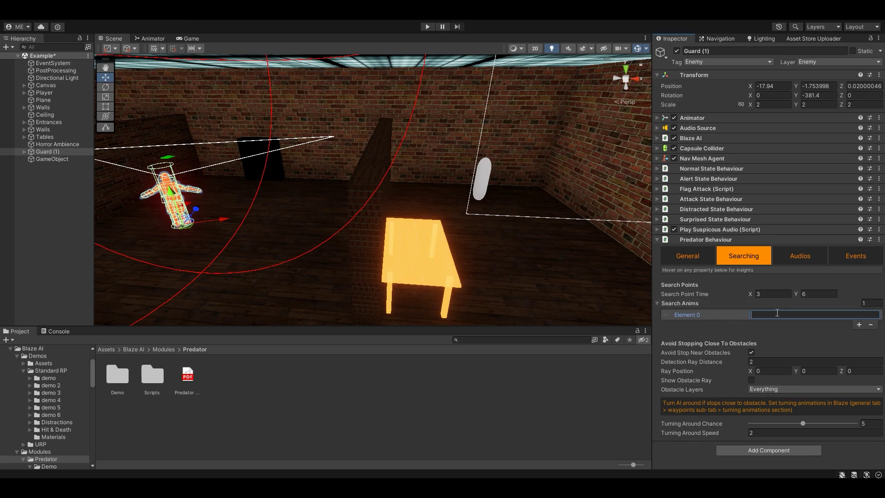
type("Idle")
left_click(858, 325)
left_click(773, 323)
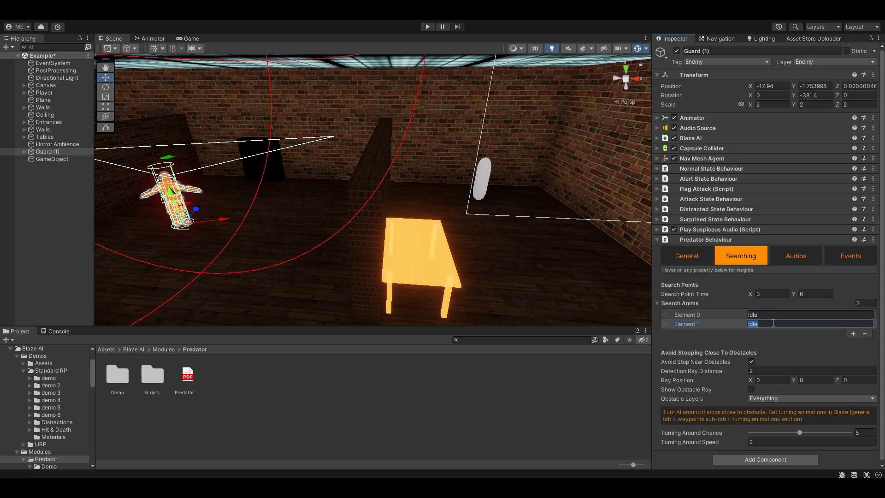
type("Looking Around")
Show the obstacle ray, raise its Ray Position Y to 3.28, and inspect the ray at the guard's head
right_click_drag(420, 229, 412, 226)
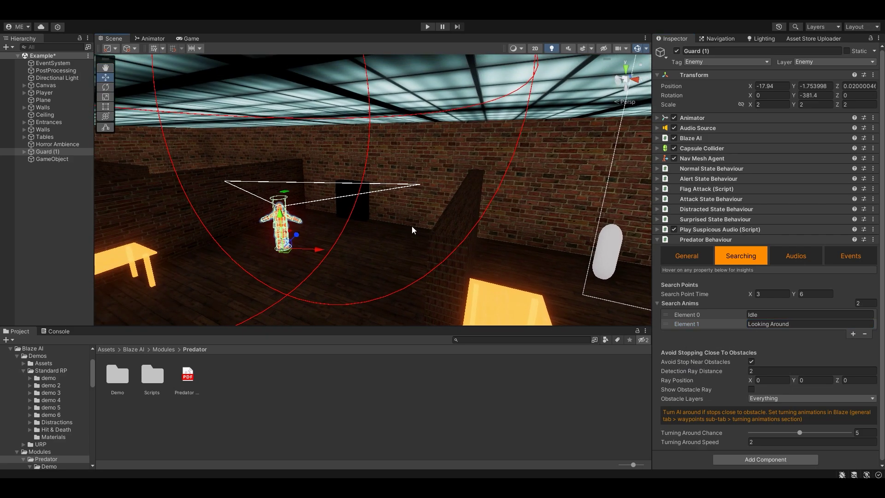
left_click(751, 389)
right_click_drag(357, 220, 337, 271)
scroll(397, 282, "up", 5)
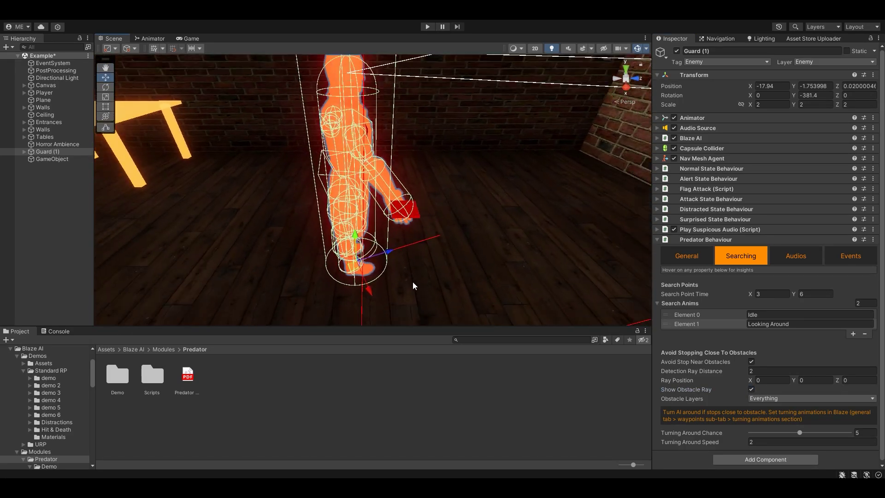
scroll(406, 243, "down", 3)
left_click(813, 379)
type("3.65")
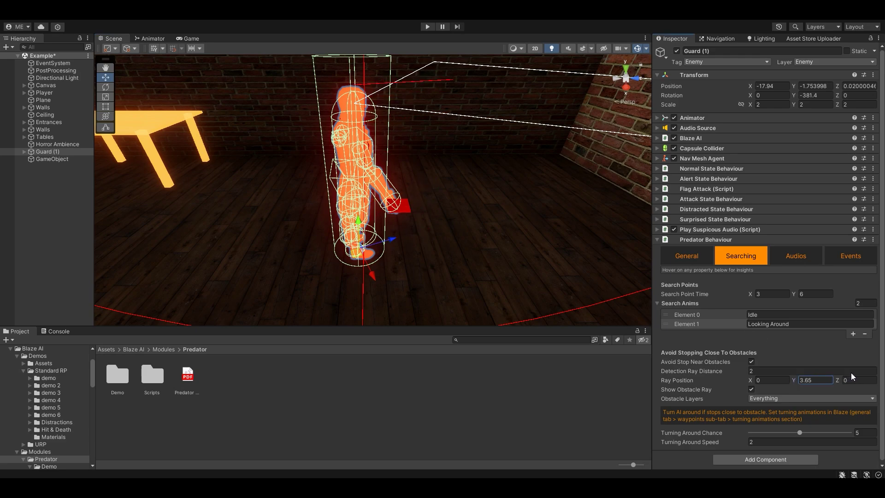
left_click_drag(850, 374, 847, 374)
right_click_drag(367, 224, 425, 225)
right_click_drag(427, 263, 425, 245)
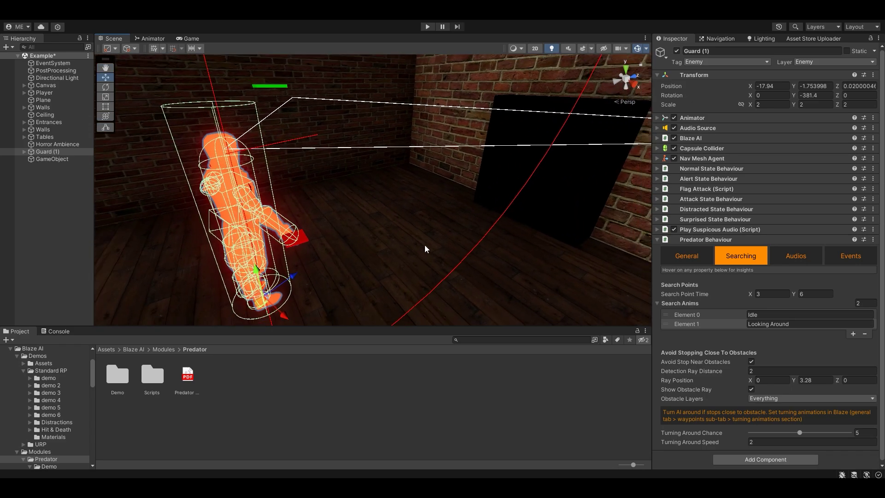
left_click_drag(425, 249, 335, 249, "alt")
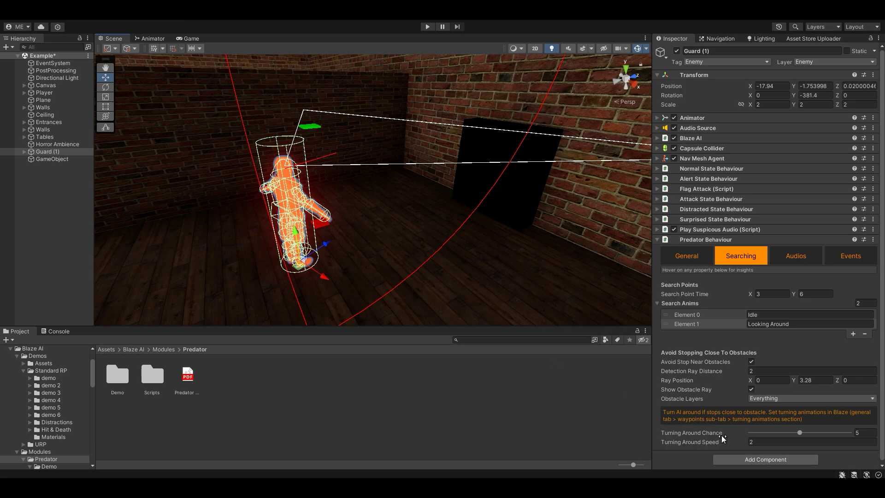
mouse_move(800, 433)
left_mouse_down()
mouse_move(736, 436)
mouse_move(849, 433)
mouse_move(801, 435)
left_mouse_up()
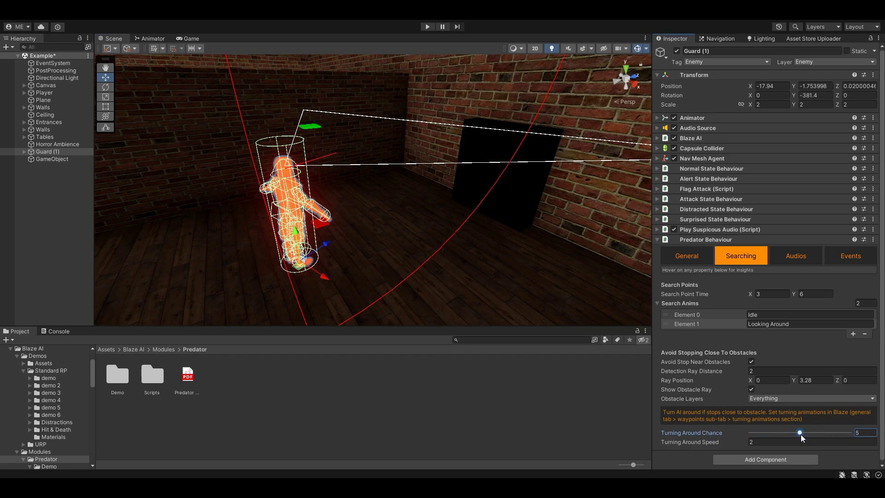
left_click(676, 459)
right_click_drag(478, 252, 507, 248)
Enable Use Audios in the Predator Behaviour to view the Audio Clips list, and disable it again
left_click(799, 260)
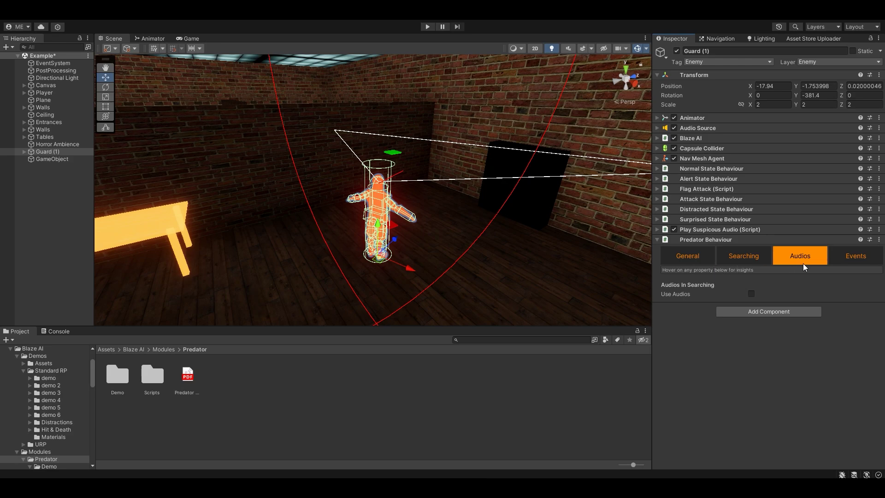
left_click(751, 294)
left_click(684, 312)
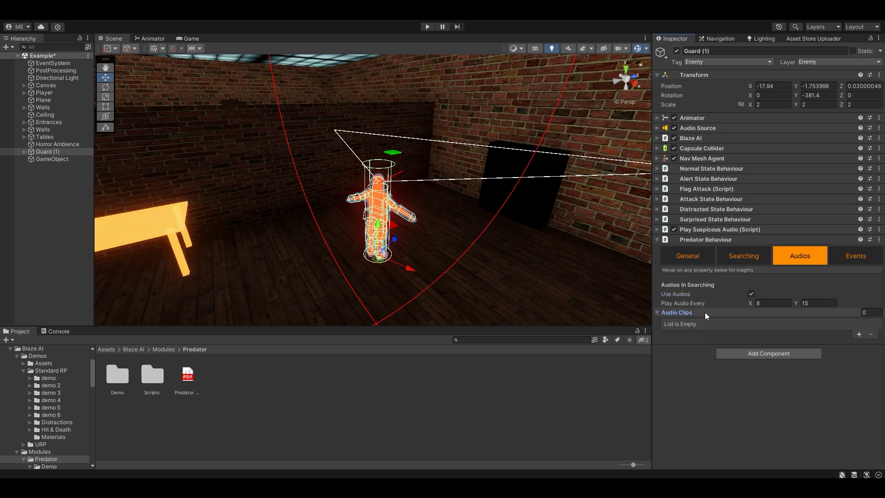
left_click(696, 314)
left_click(751, 294)
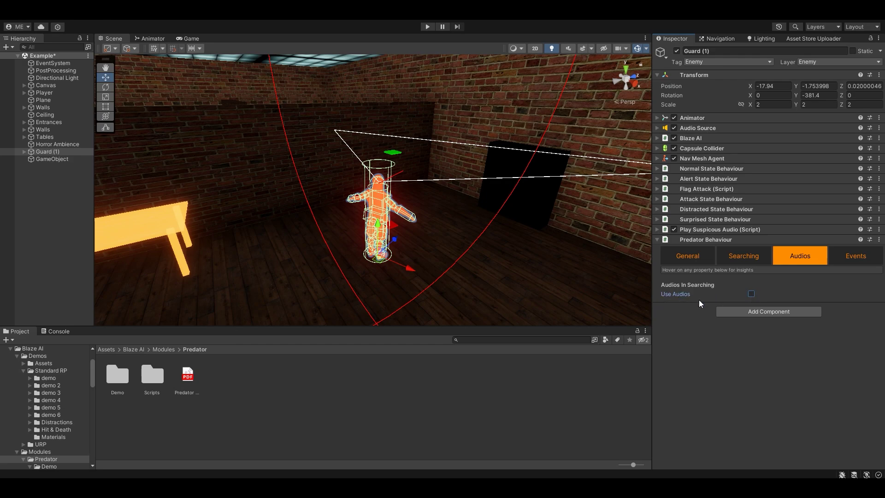
Collapse the Predator Behaviour component and select Guard (1) and GameObject together
left_click(728, 240)
left_click(728, 241)
left_click(755, 241)
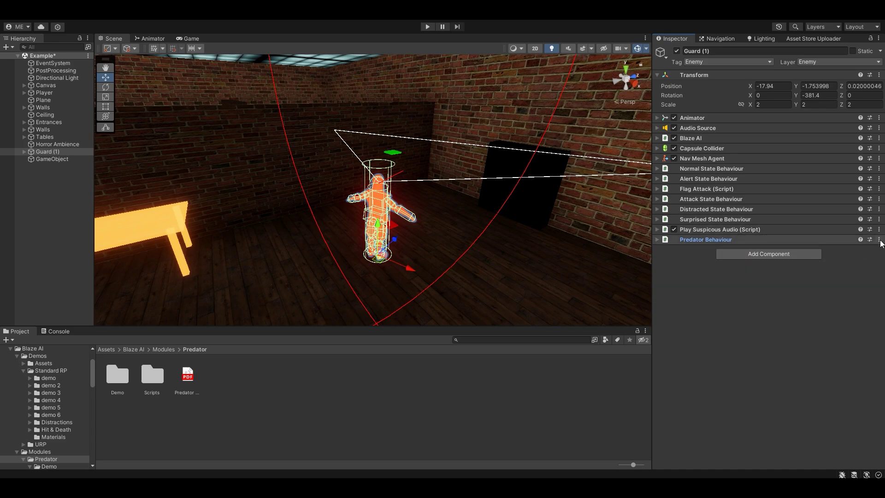
left_click(879, 240)
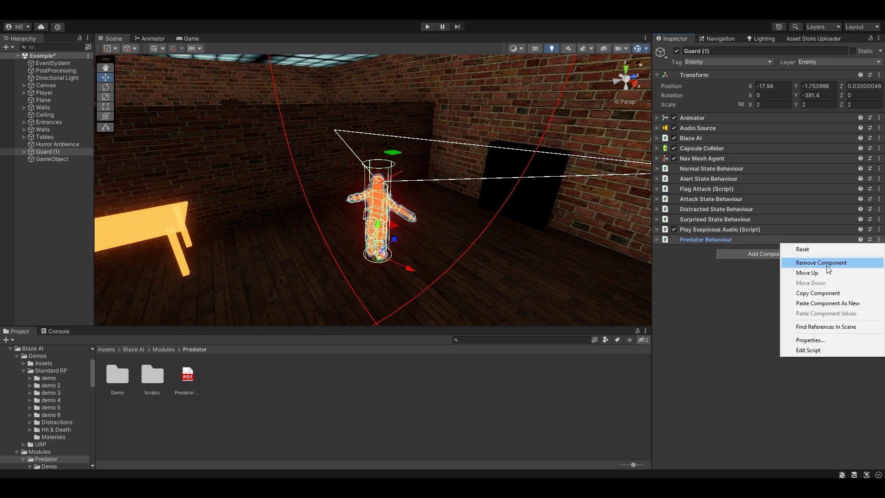
left_click(53, 159, "ctrl")
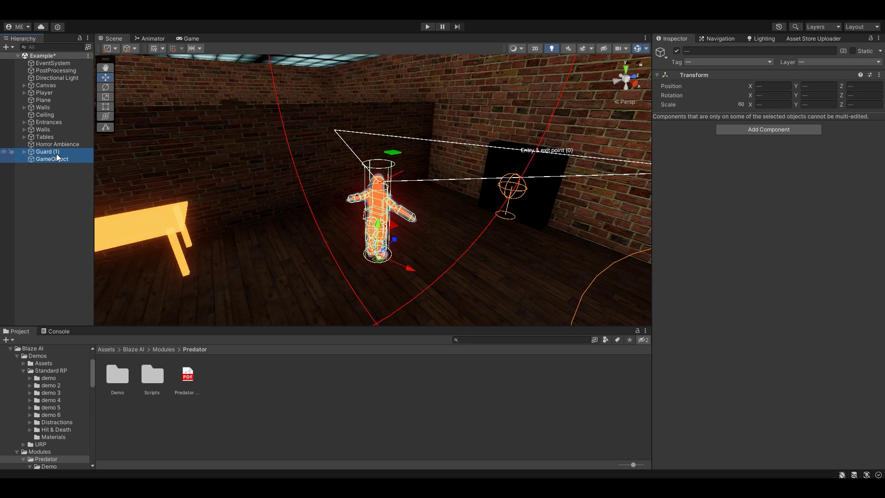
Delete Guard (1) and GameObject, and move the inactive Guard and Director out of the second Walls group to the scene root
key("Delete")
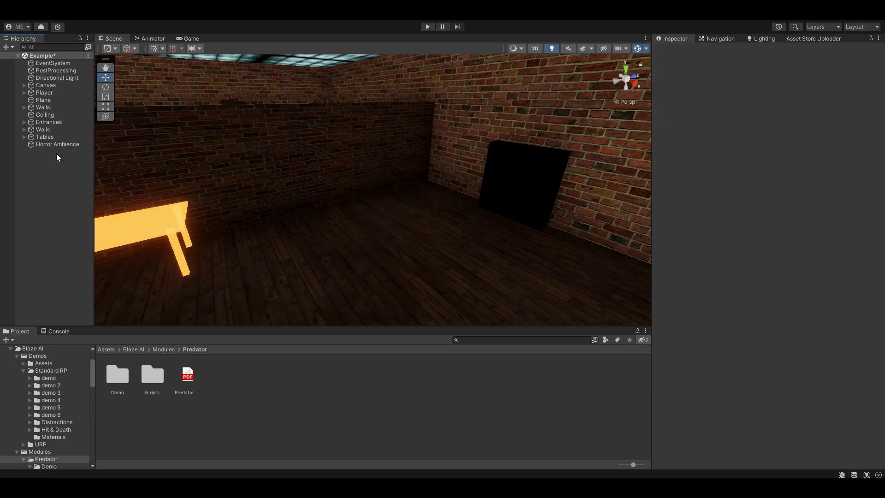
left_click(24, 130)
left_click(60, 188)
left_click(61, 184, "ctrl")
left_click_drag(61, 184, 59, 213)
left_click(24, 129)
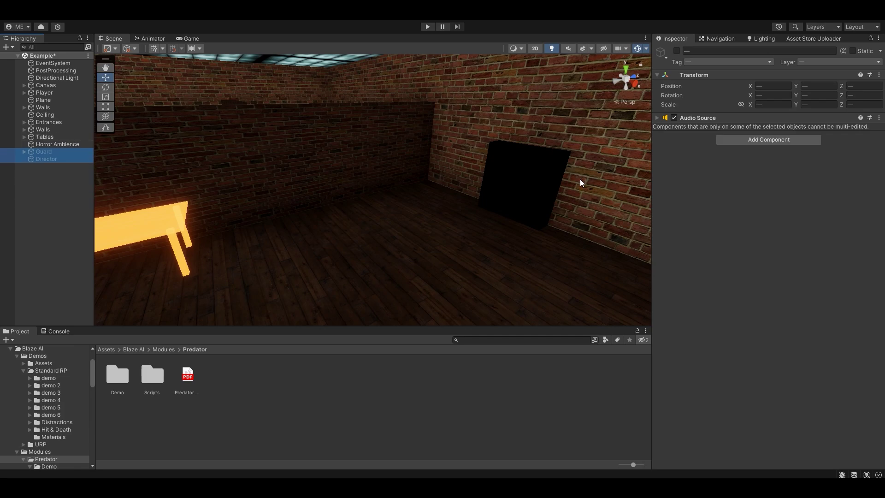
Activate Guard and Director together, and run the scene in the Game view
left_click(676, 50)
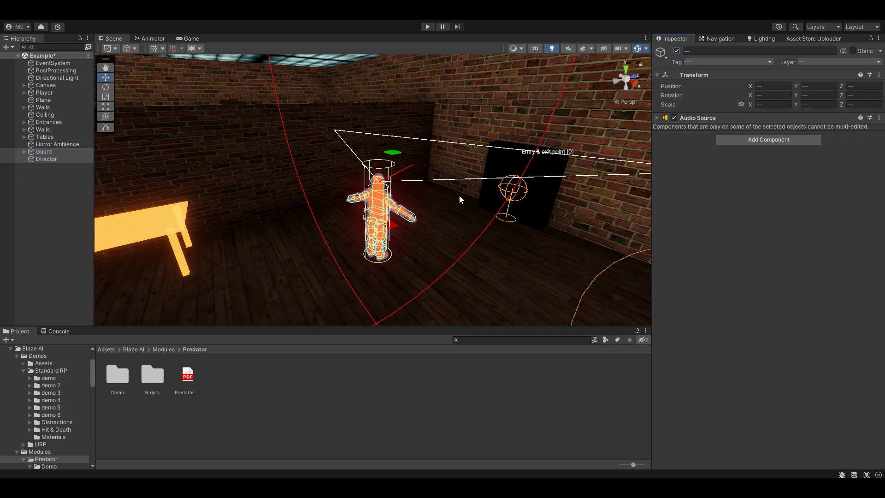
right_click_drag(466, 214, 503, 208)
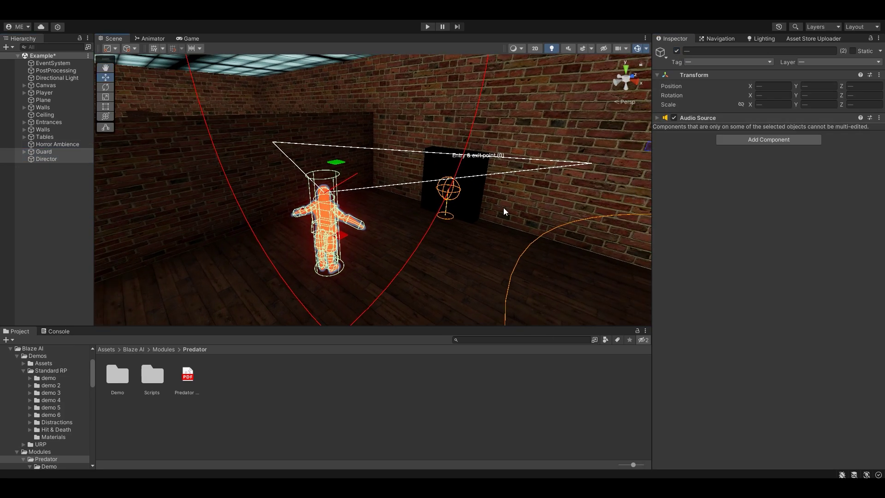
left_click(189, 40)
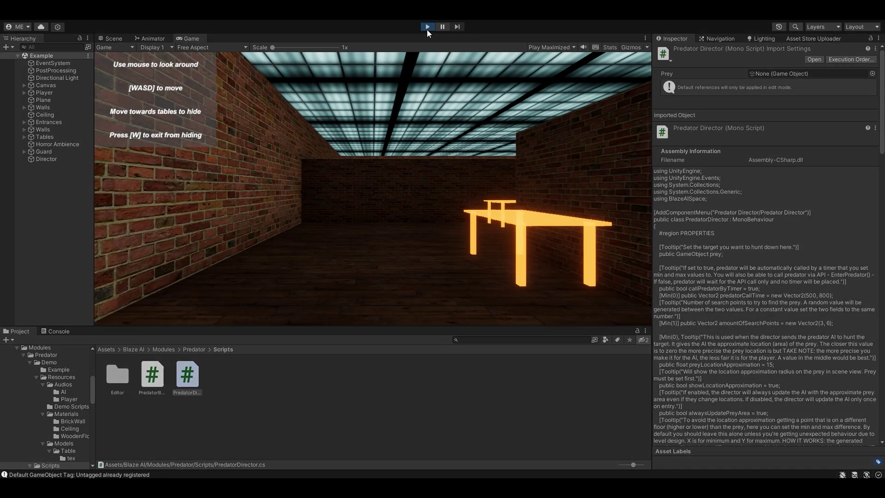
left_click(427, 27)
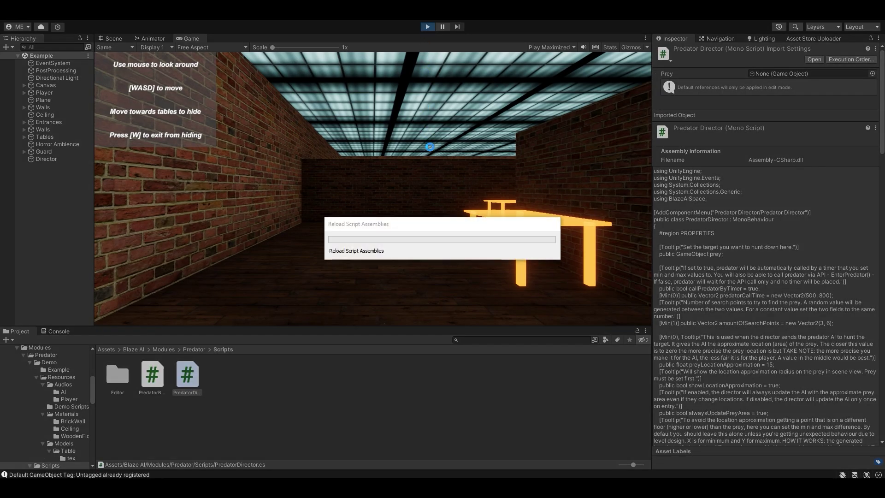
Walk the player past the first tables and hide under one before the predator enters
key("w")
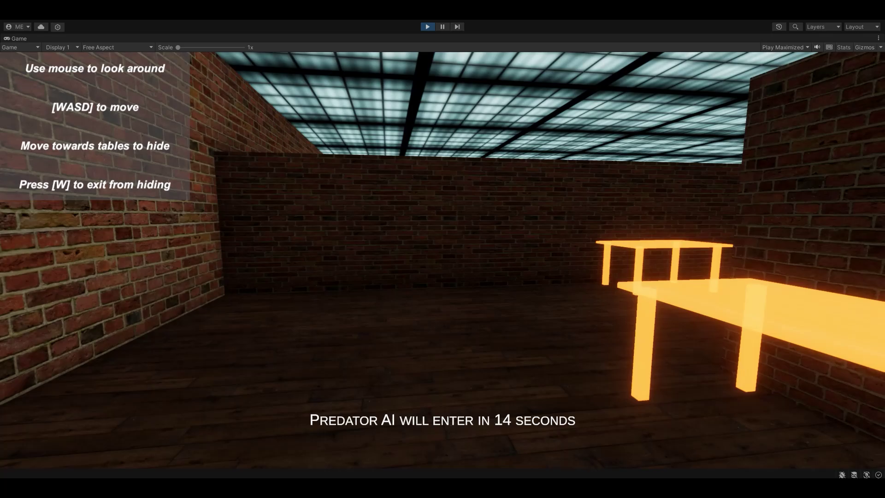
key("w")
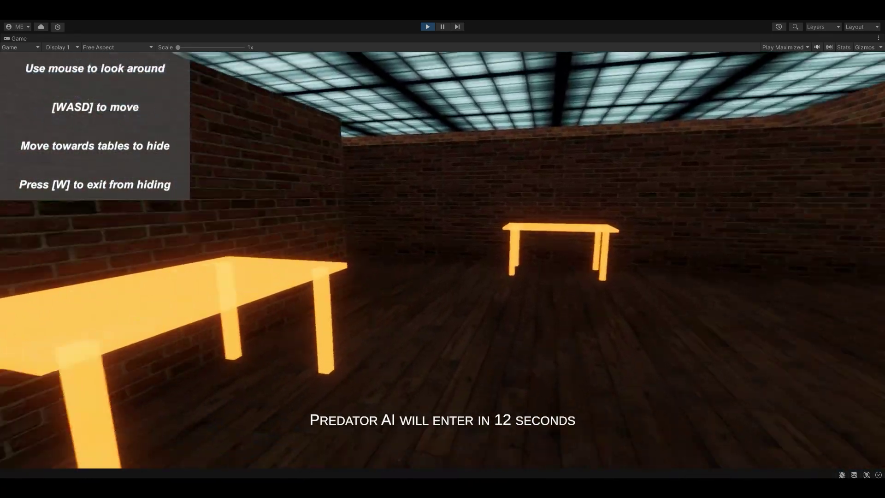
key("w")
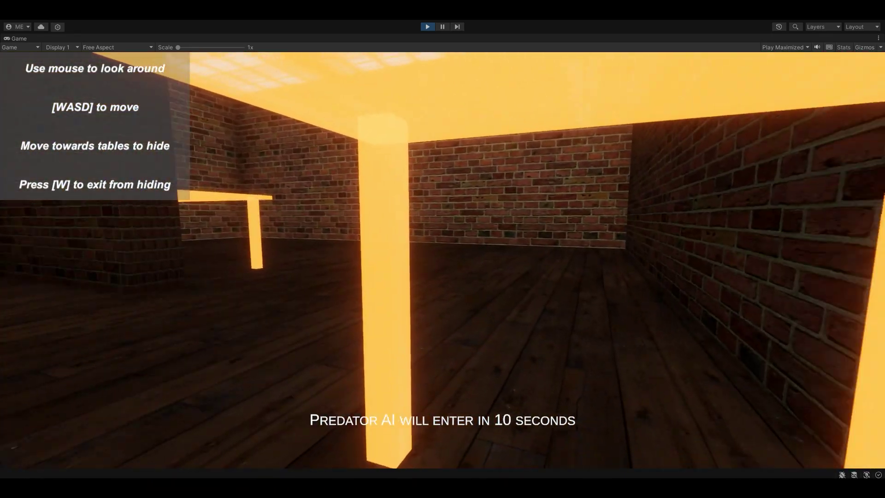
key("w")
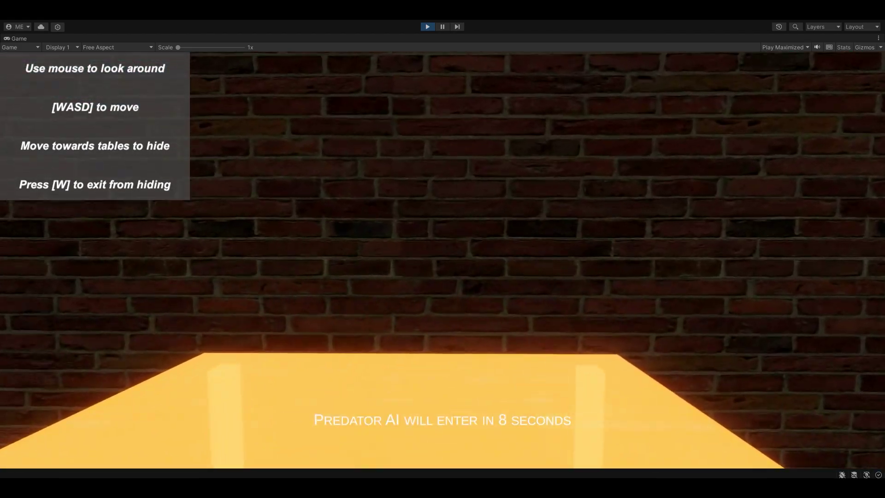
key("w")
key("w")
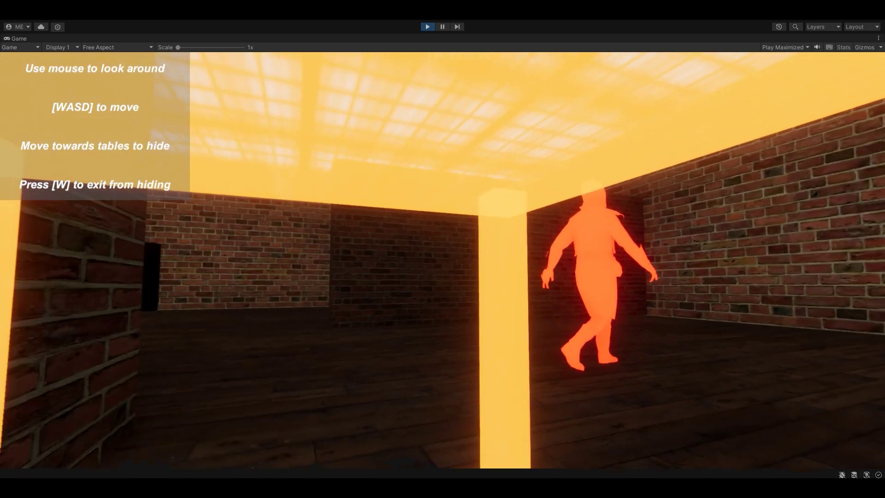
Leave the hiding place while the predator is searching, and take cover under the table in the walled alcove
key("w")
key("a")
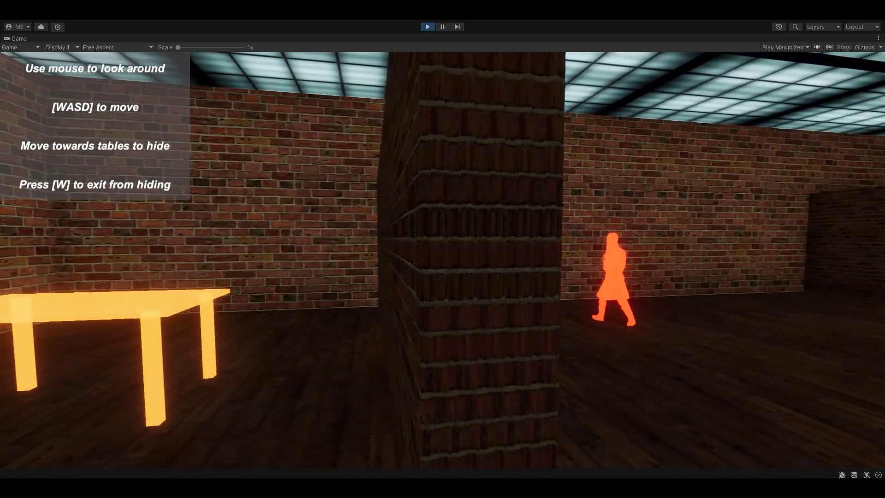
key("a")
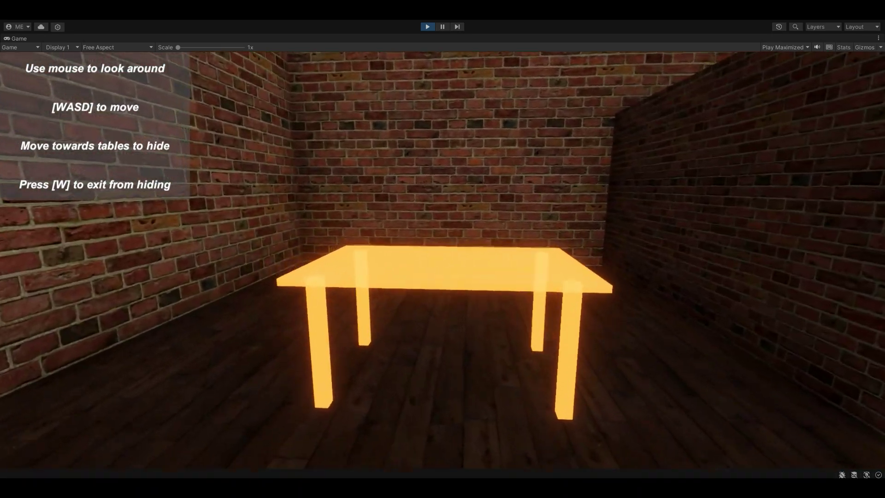
key("w")
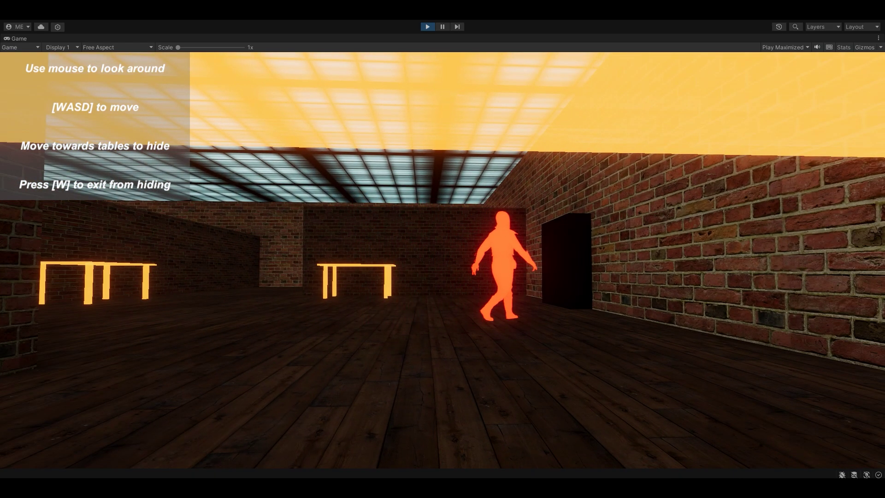
Come out of the alcove table, cross the room and hide under the table in the brick corner
key("w")
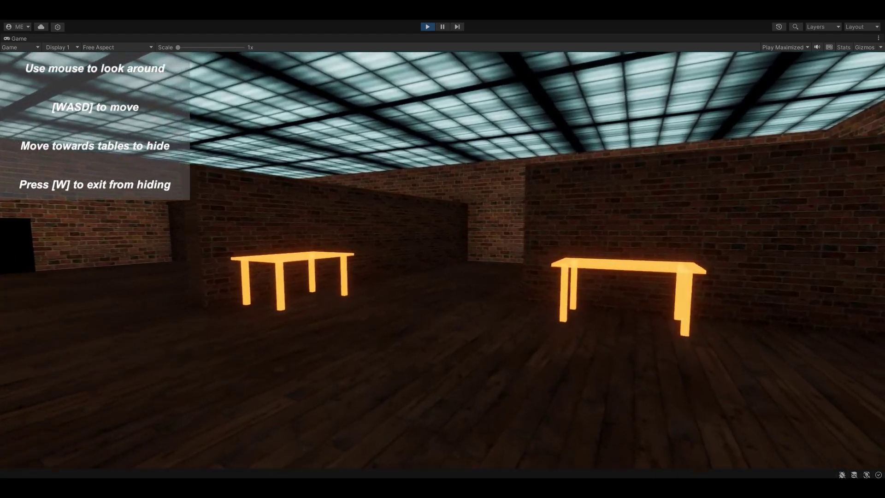
key("w")
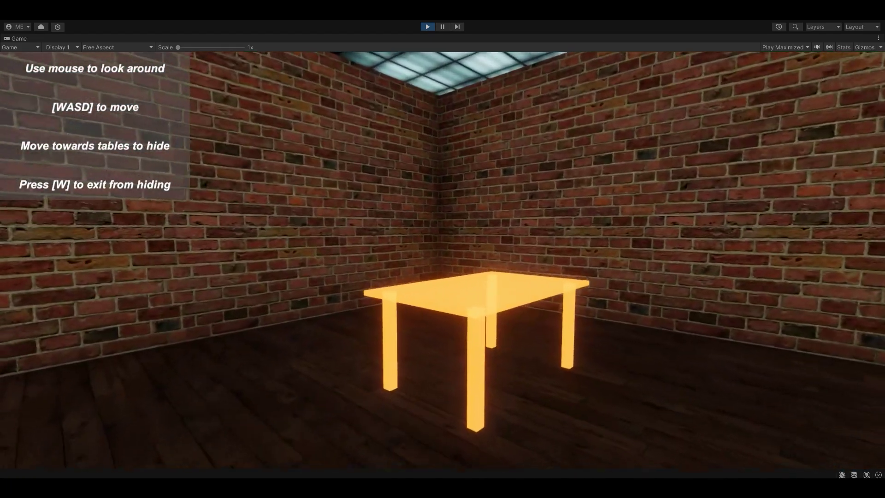
key("w")
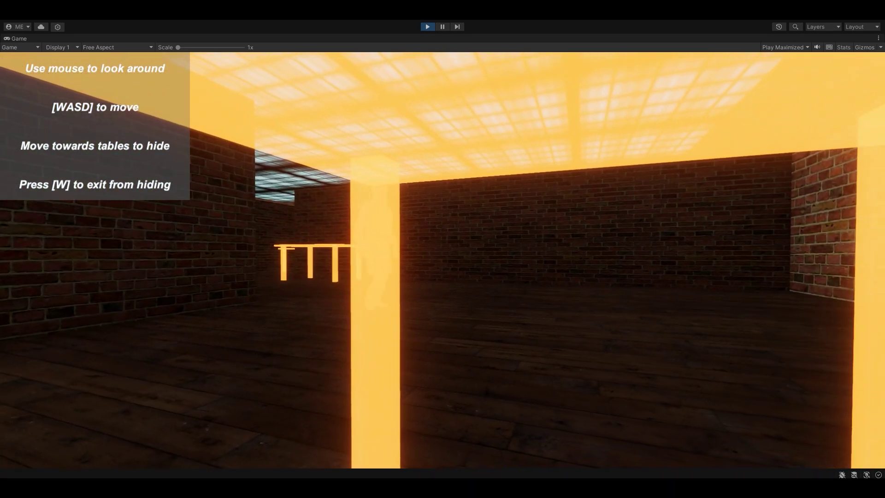
Watch the predator pass from under the corner table, and slip past the partition walls to hide under another table
key("w")
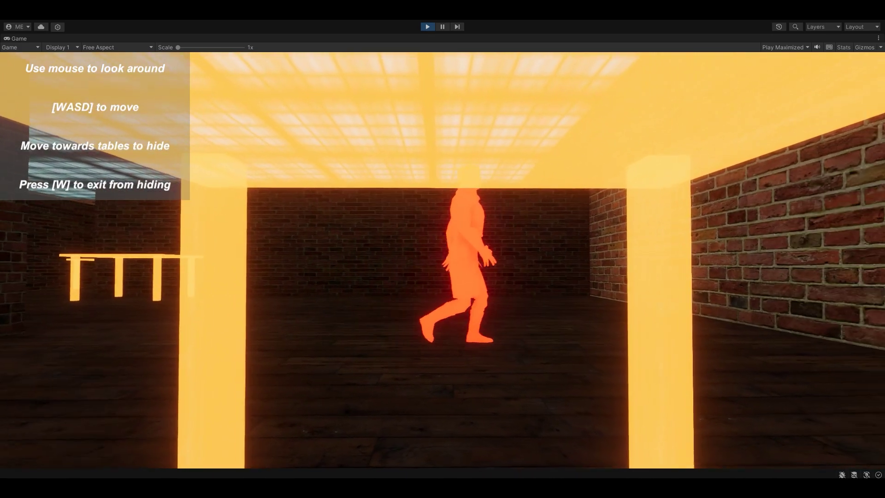
key("w")
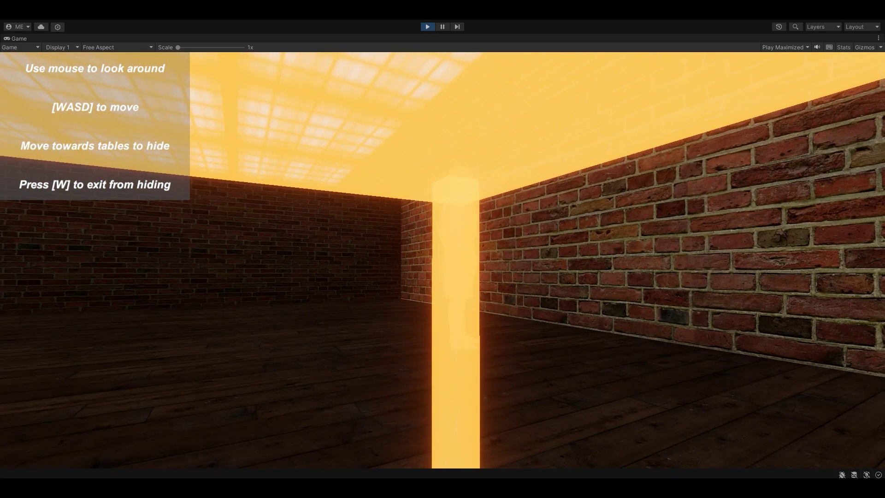
key("w")
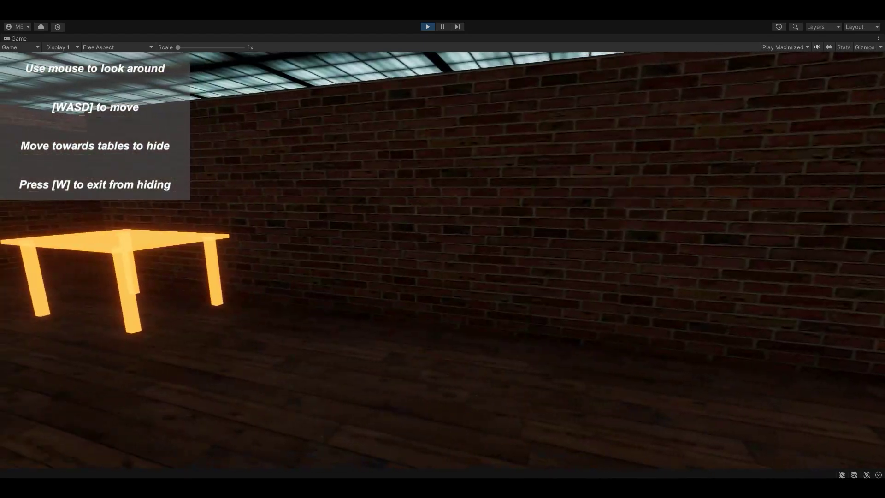
key("w")
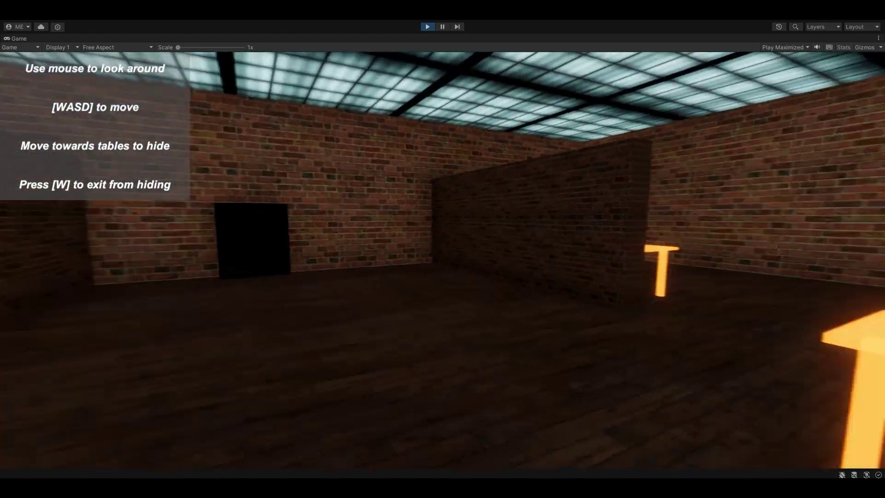
key("w")
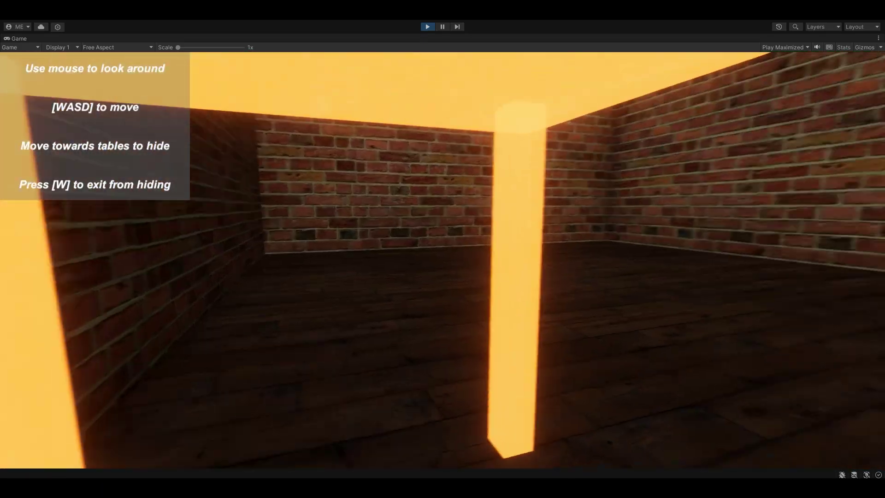
key("w")
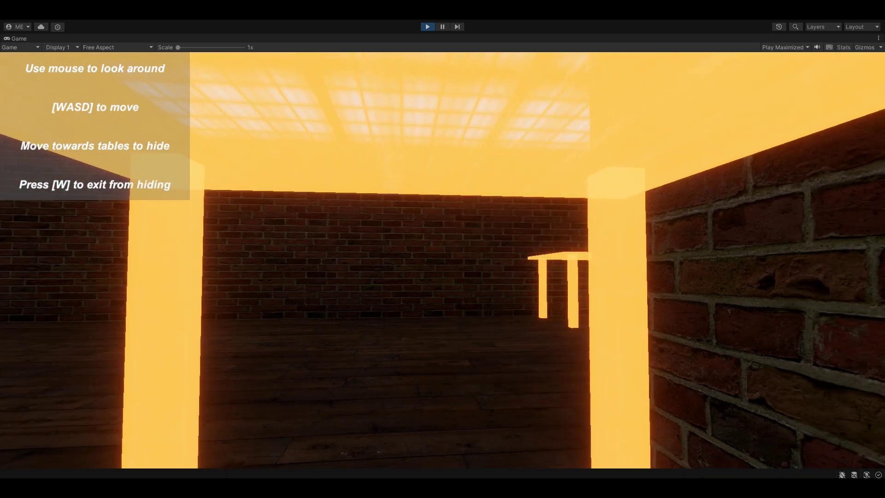
Exit from hiding and walk the player through the rooms during the countdown to the predator's next entry
key("w")
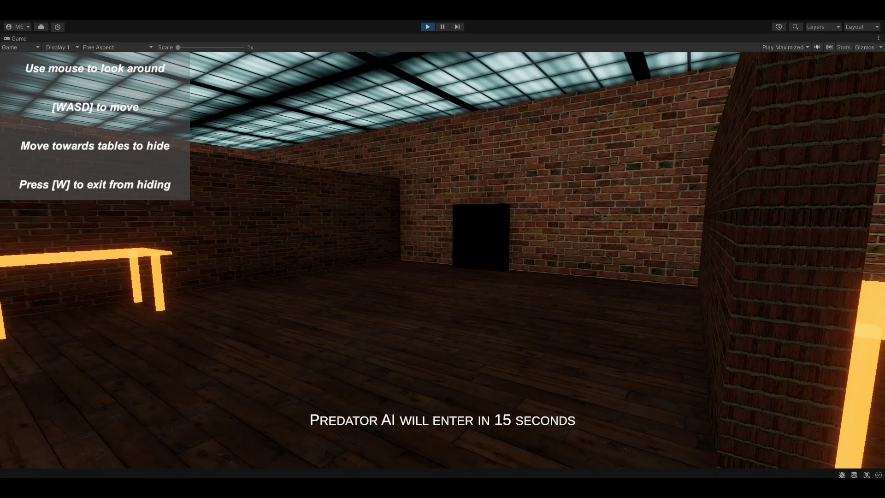
key("w")
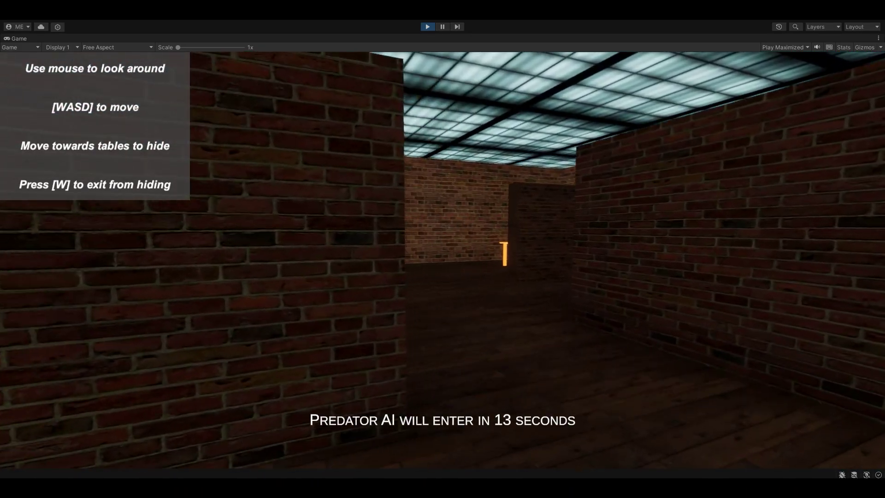
key("w")
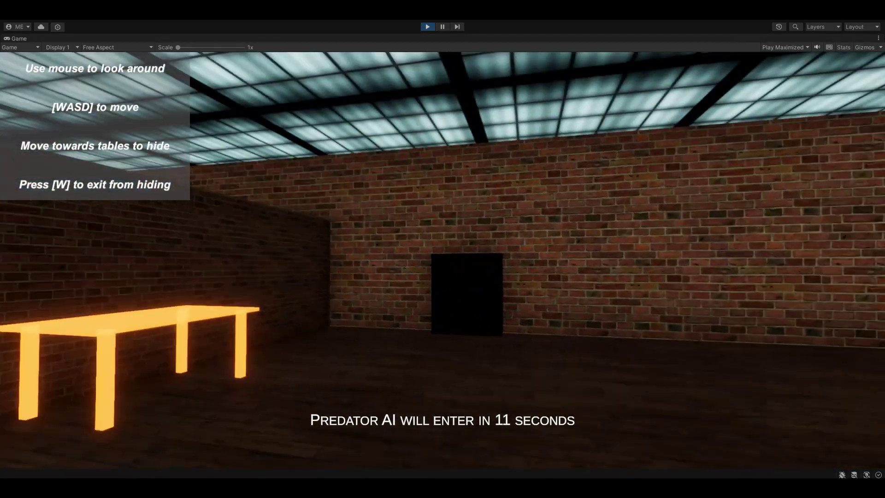
key("w")
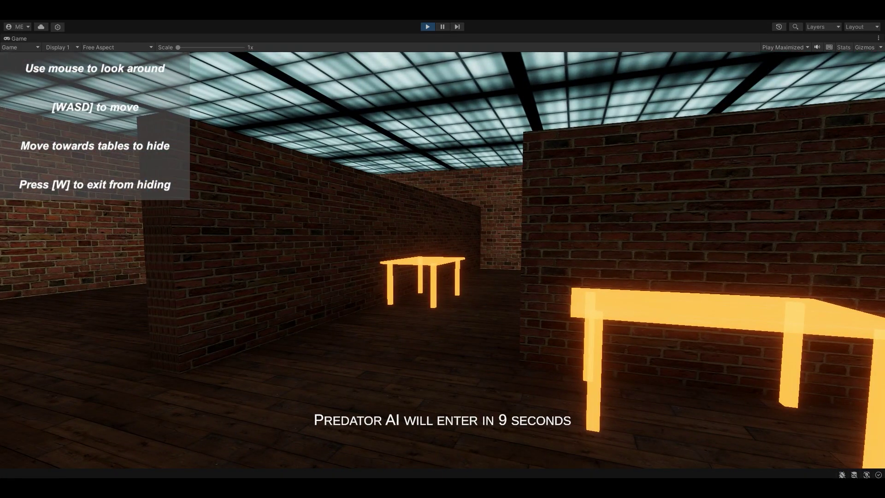